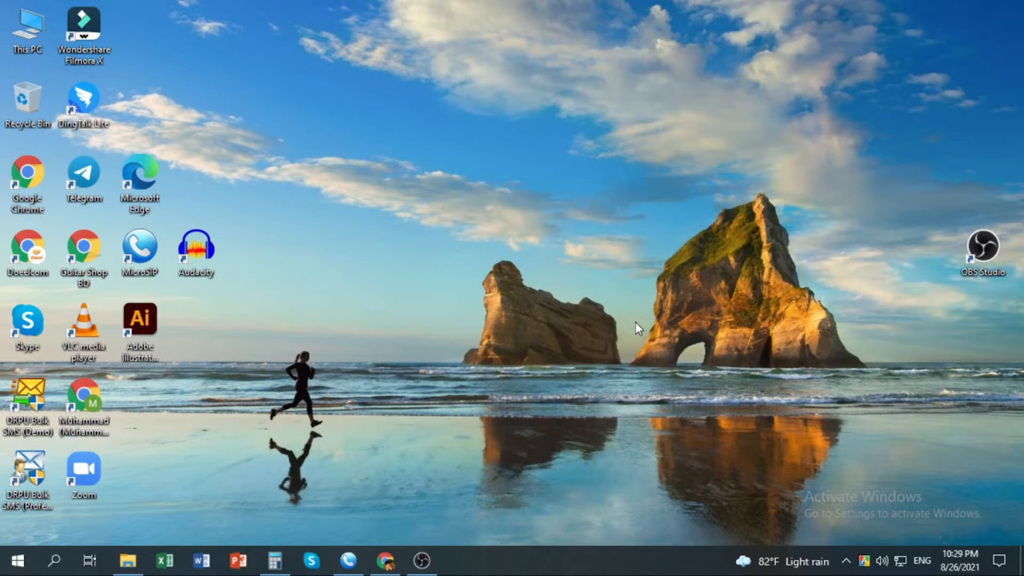
# Open the cPanel for the redyearn.link hosting package from the Namecheap account dashboard
pyautogui.click(385, 560)
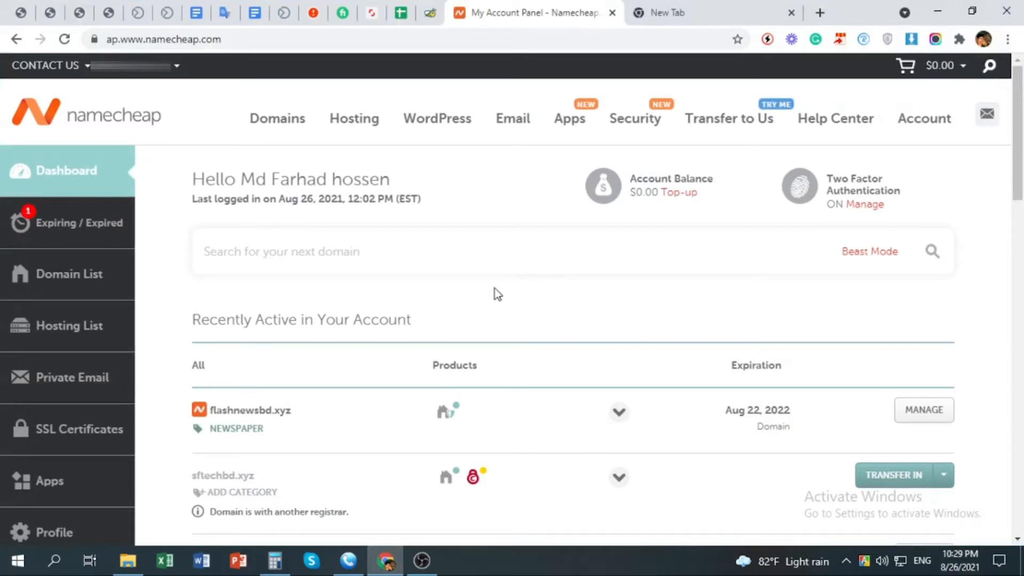
pyautogui.scroll(-5, 457, 308)
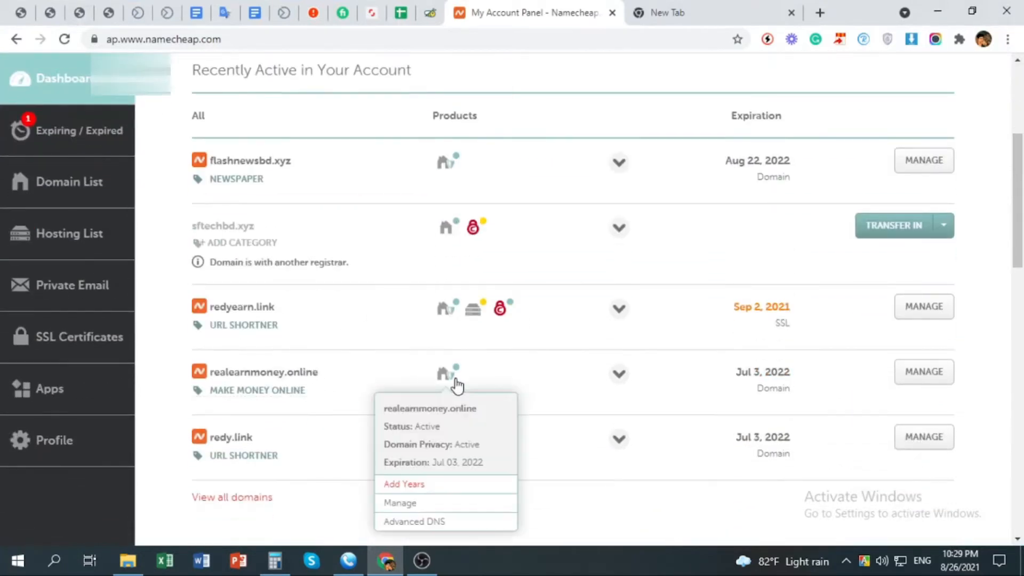
pyautogui.moveTo(473, 309)
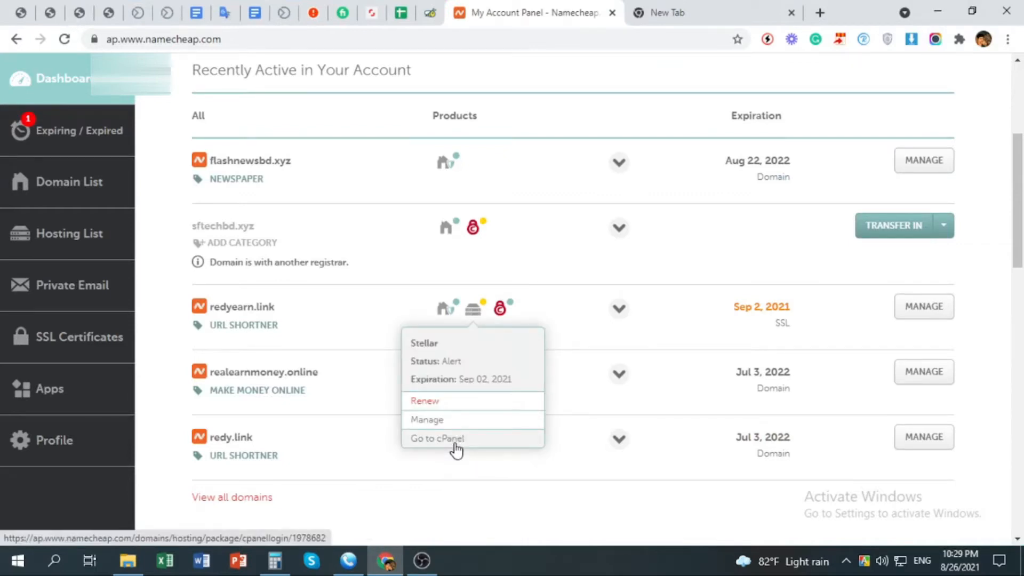
pyautogui.click(456, 440)
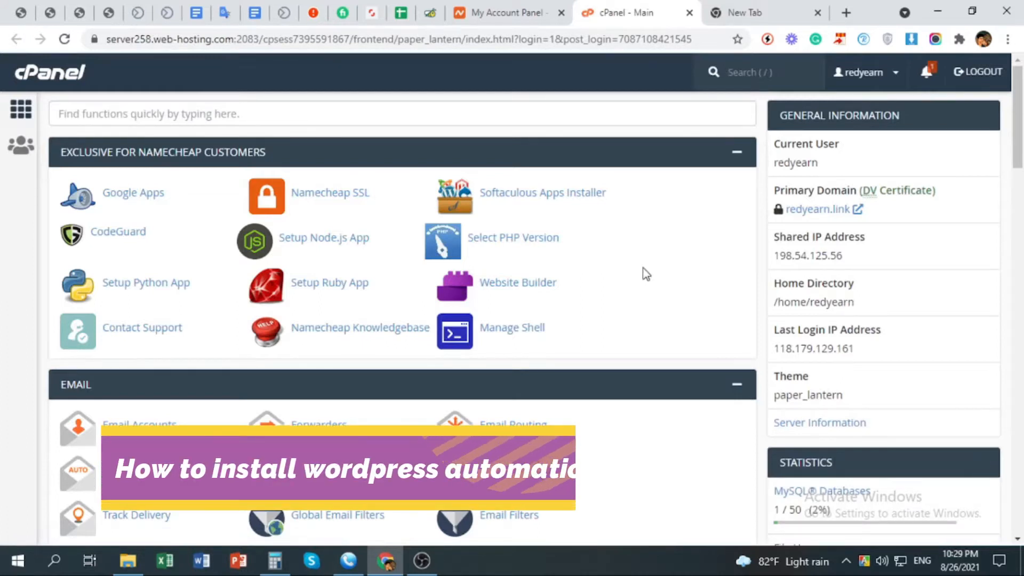
# Search the cPanel functions for "soft" and open the Softaculous Apps Installer
pyautogui.click(465, 121)
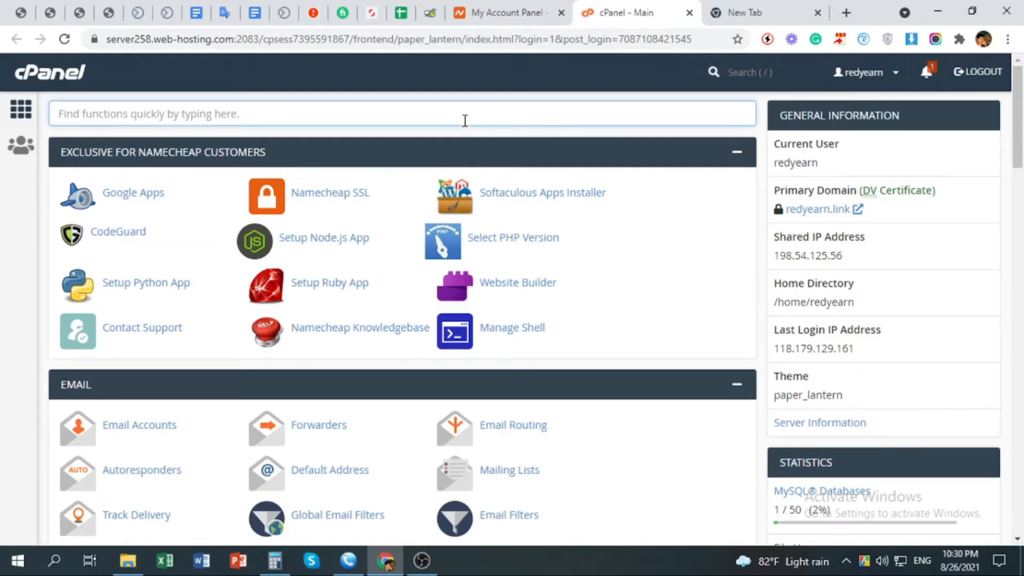
pyautogui.write('soft')
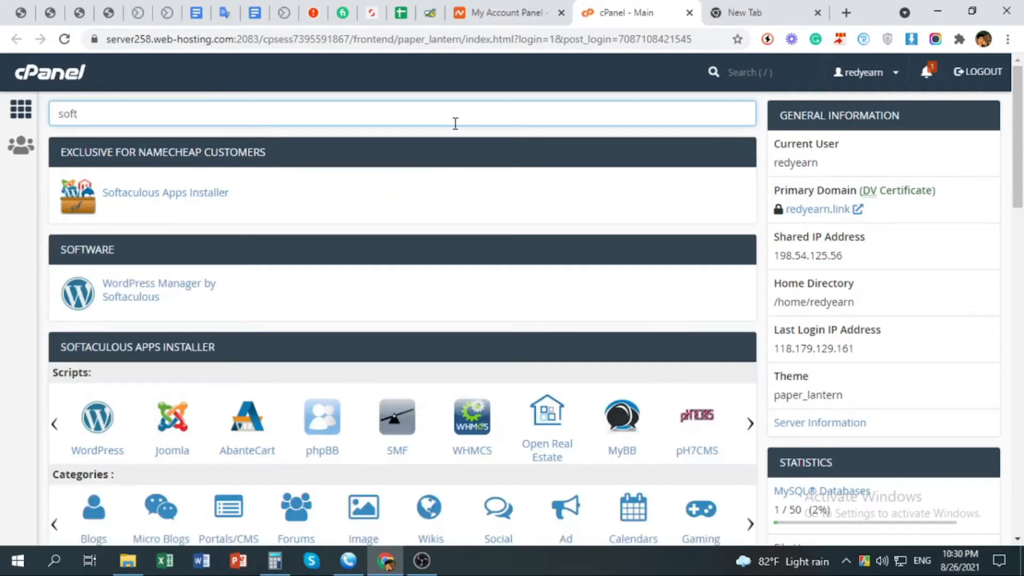
pyautogui.click(179, 200)
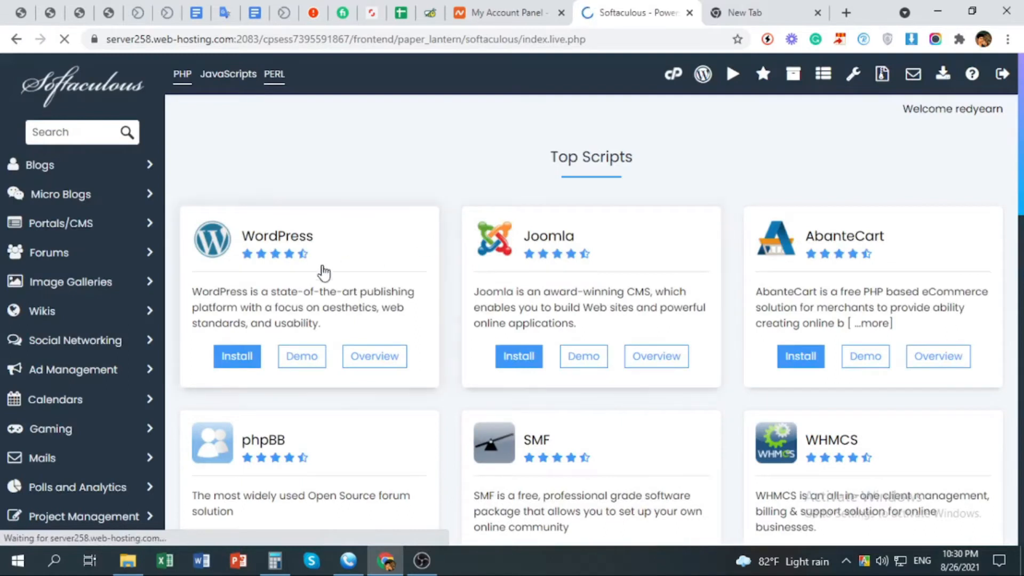
pyautogui.click(247, 362)
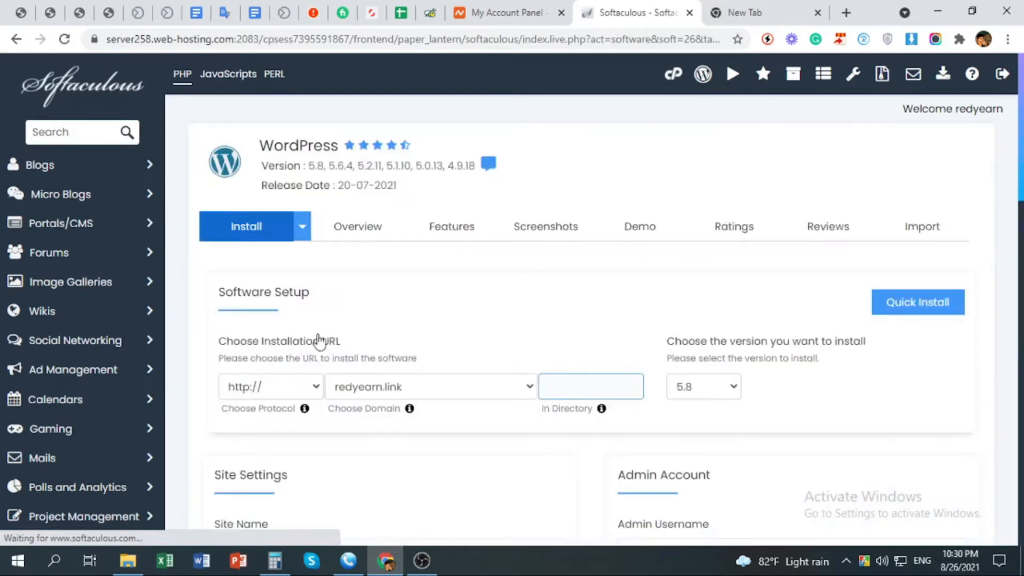
pyautogui.scroll(-2, 459, 341)
pyautogui.click(458, 265)
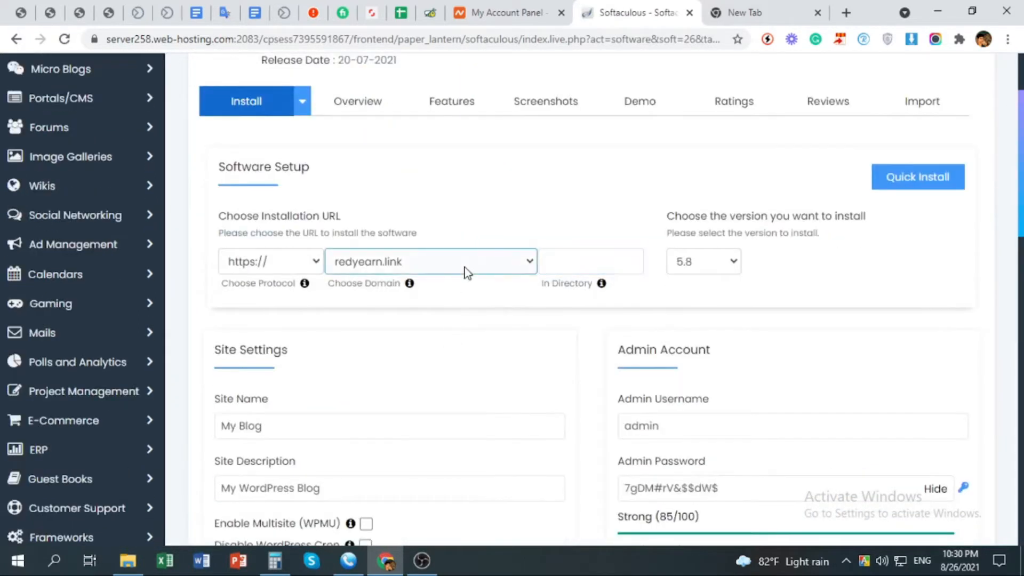
pyautogui.click(454, 286)
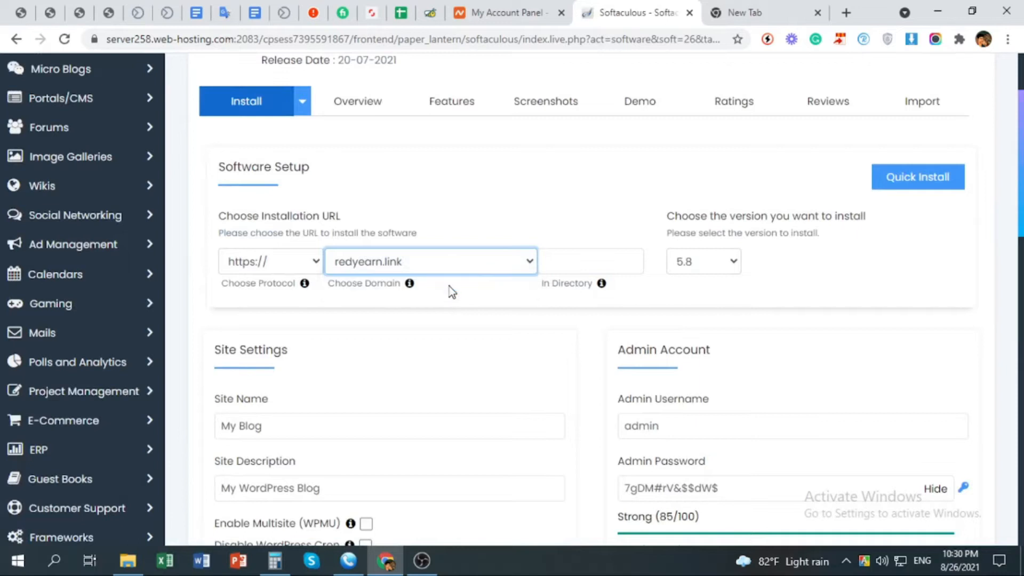
pyautogui.click(272, 267)
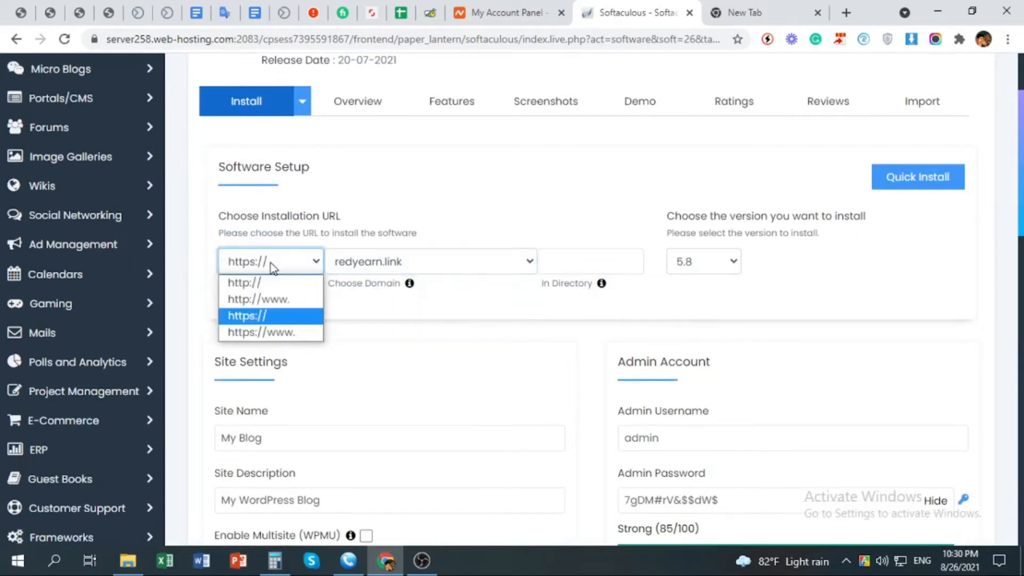
pyautogui.click(274, 316)
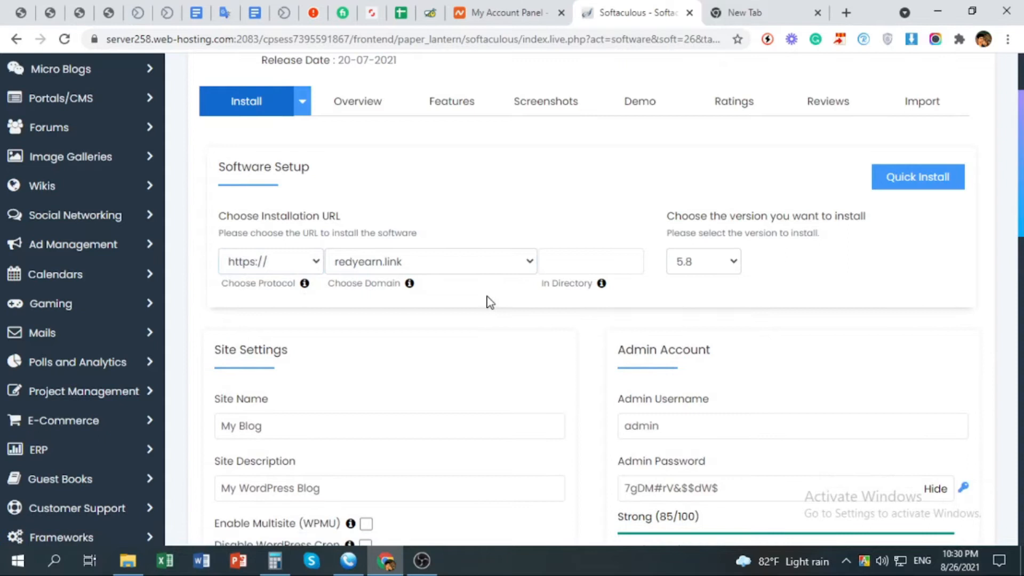
# Copy the generated admin password and paste it into a new Notepad document
pyautogui.scroll(-2, 491, 302)
pyautogui.click(312, 304)
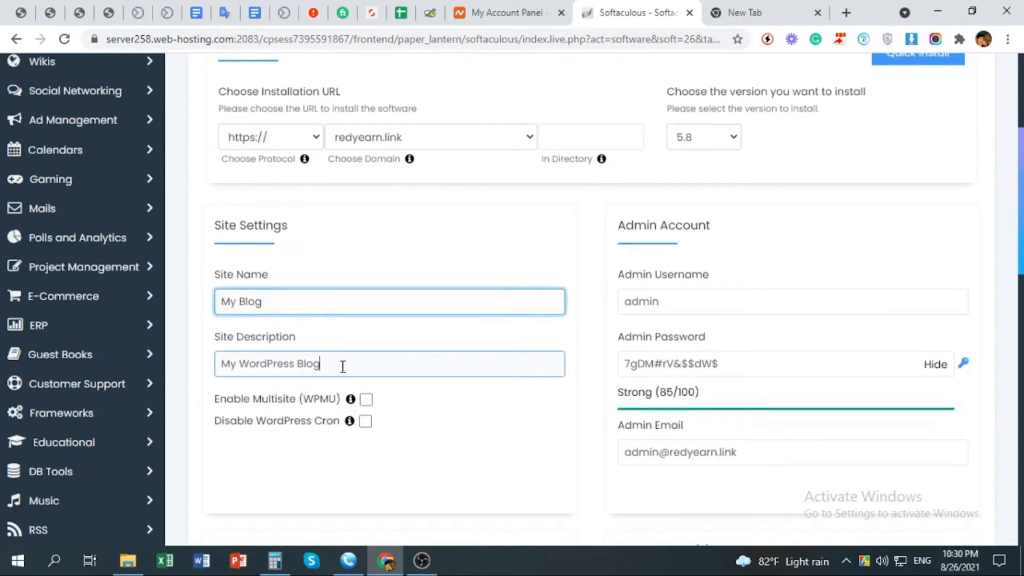
pyautogui.click(687, 303)
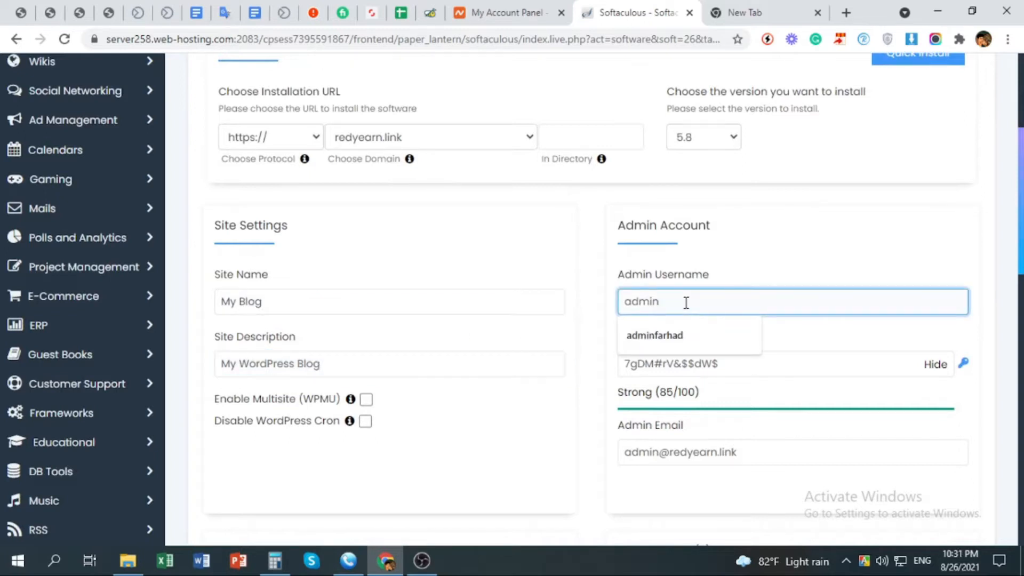
pyautogui.click(608, 305)
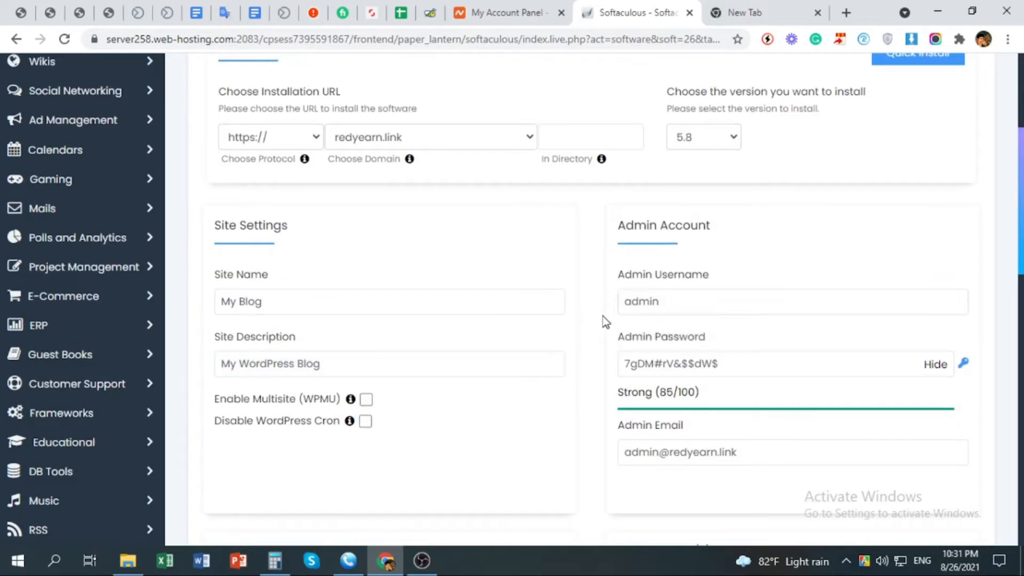
pyautogui.scroll(-2, 605, 321)
pyautogui.click(749, 241)
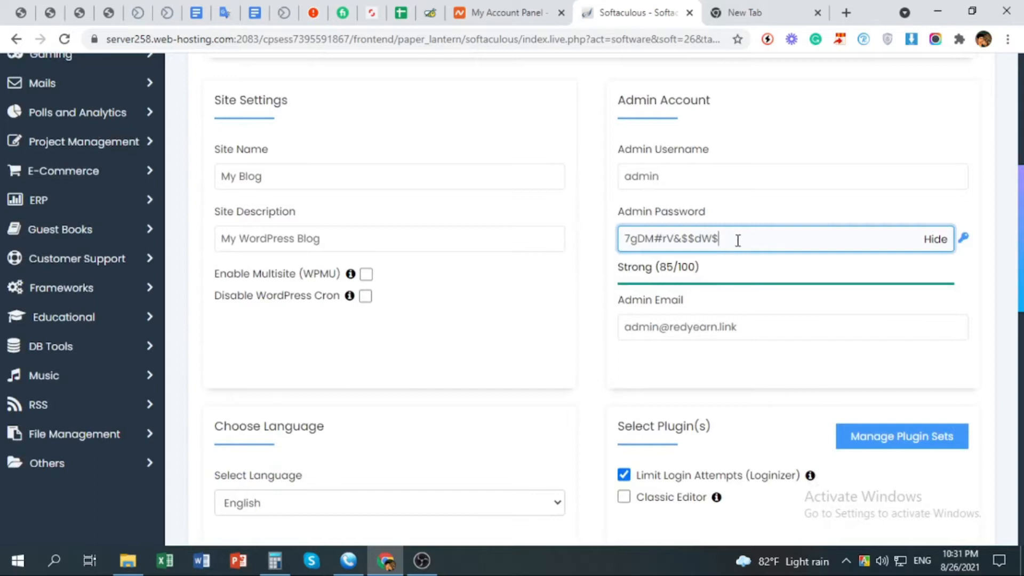
pyautogui.hotkey('ctrl', 'a')
pyautogui.hotkey('ctrl', 'c')
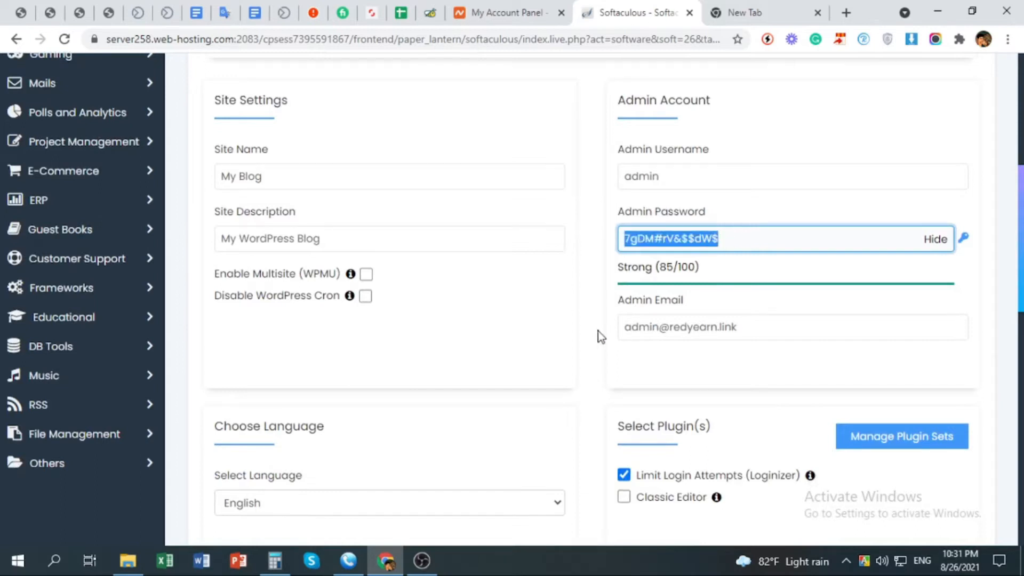
pyautogui.click(54, 560)
pyautogui.write('note')
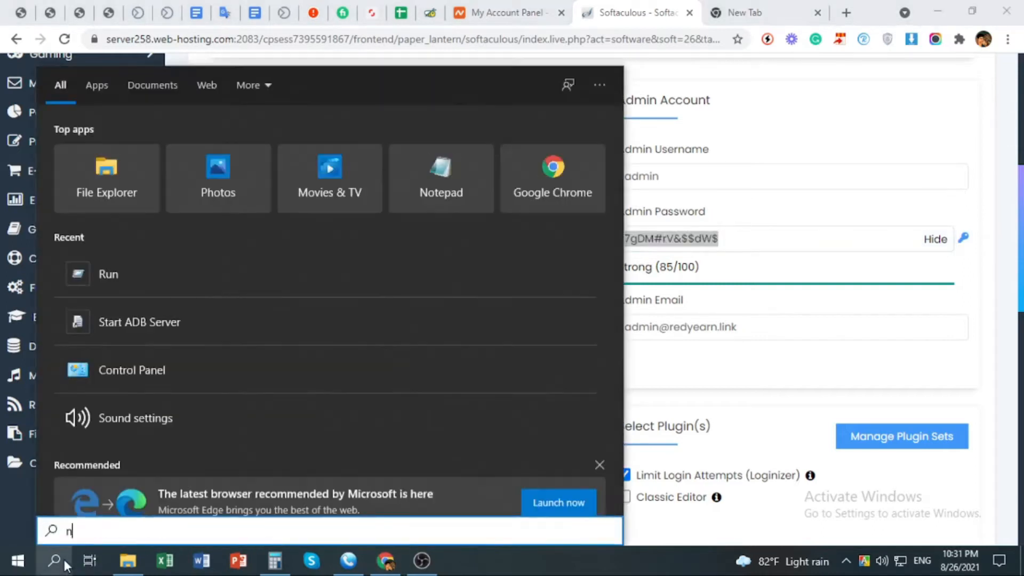
pyautogui.press('Return')
pyautogui.hotkey('ctrl', 'v')
# Add the admin username admin to the Notepad document and return to the installer
pyautogui.click(800, 95)
pyautogui.click(667, 181)
pyautogui.click(463, 561)
pyautogui.press('Return')
pyautogui.press('Return')
pyautogui.write('admin')
pyautogui.click(804, 92)
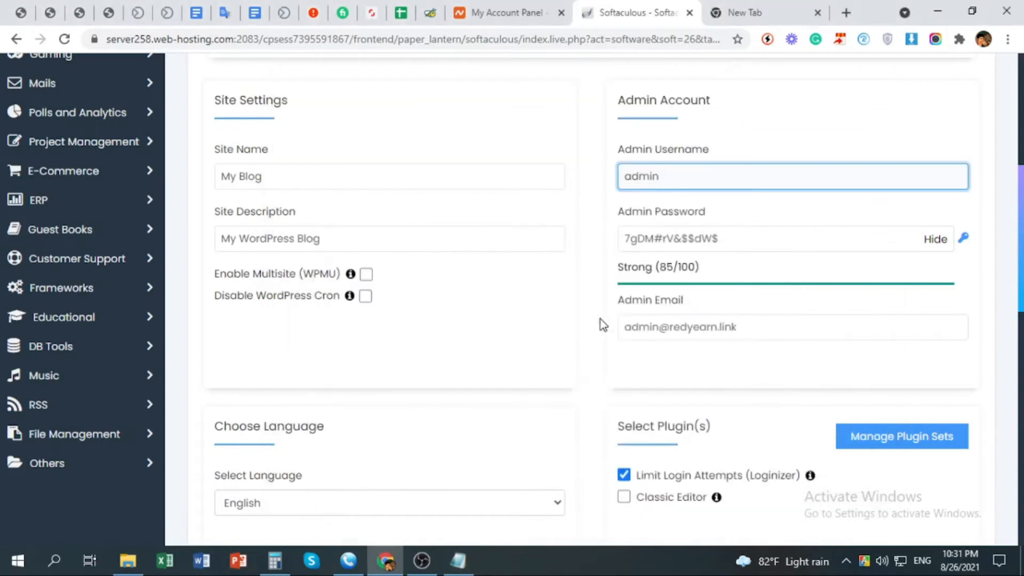
# Replace the admin email with the site owner's Gmail address
pyautogui.tripleClick(766, 323)
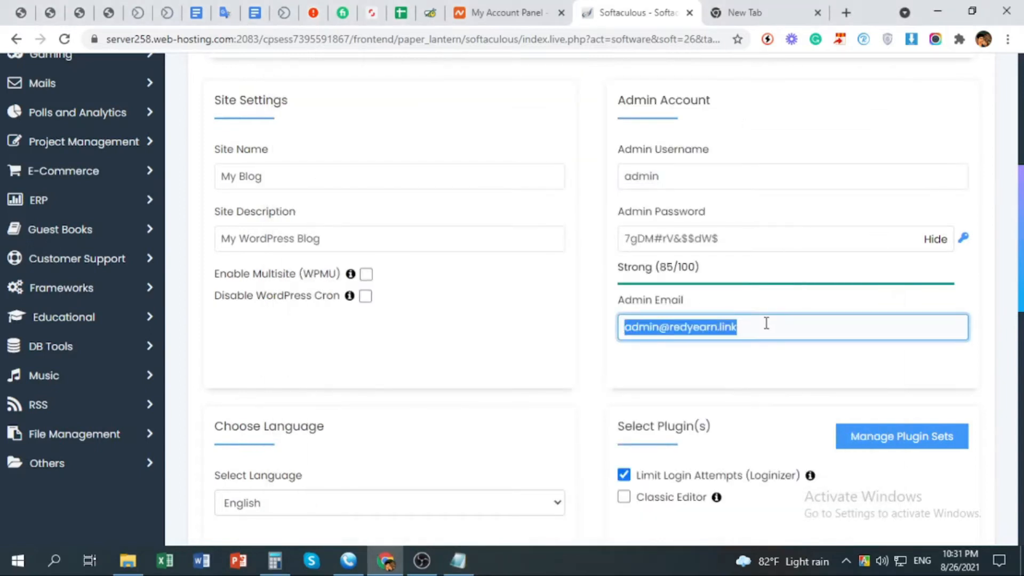
pyautogui.write('t')
pyautogui.click(687, 358)
pyautogui.click(606, 355)
# Fill in the owner's e-mail for installation details and install WordPress
pyautogui.scroll(-2, 606, 355)
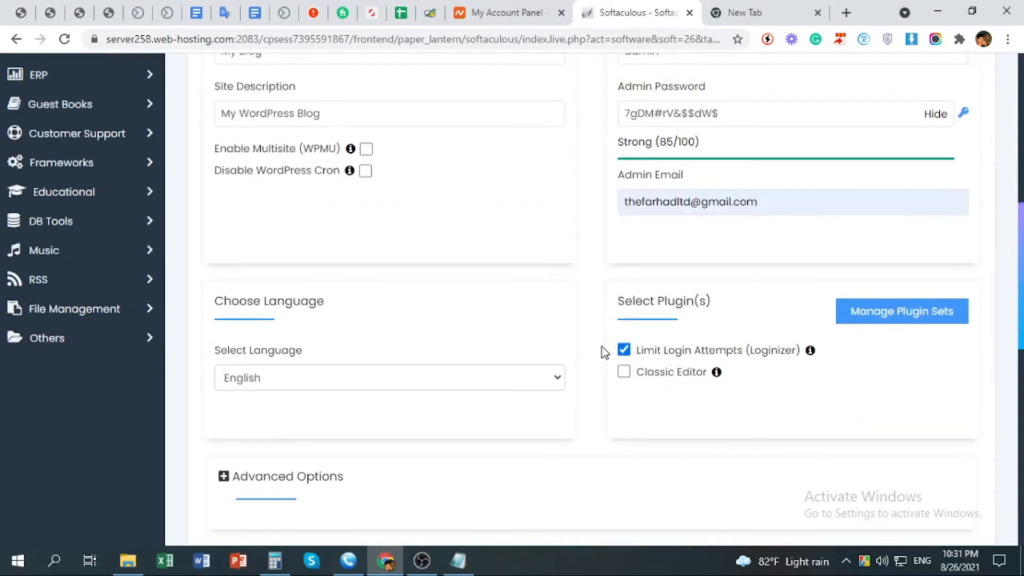
pyautogui.scroll(-12, 591, 346)
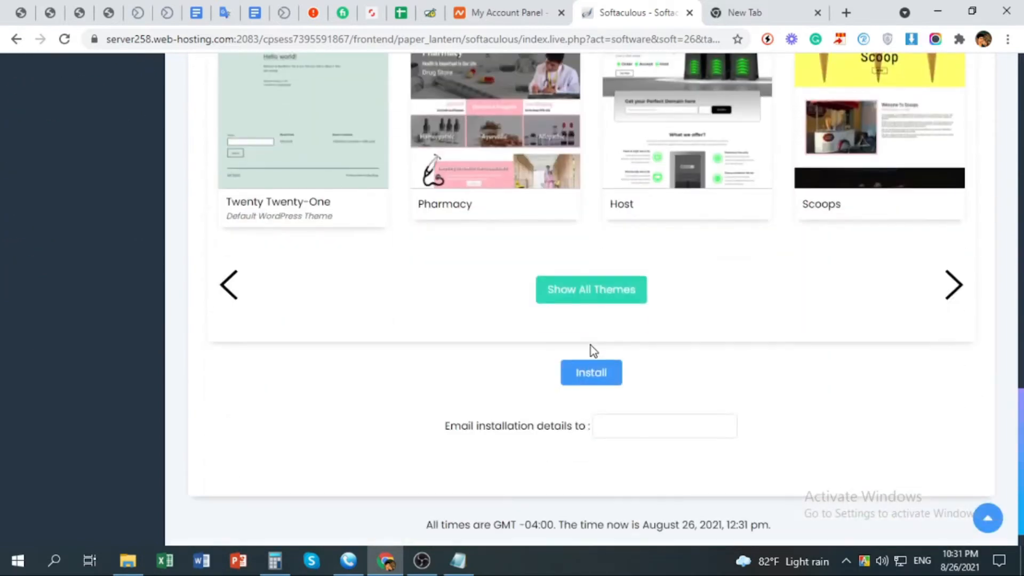
pyautogui.scroll(-1, 590, 351)
pyautogui.click(630, 394)
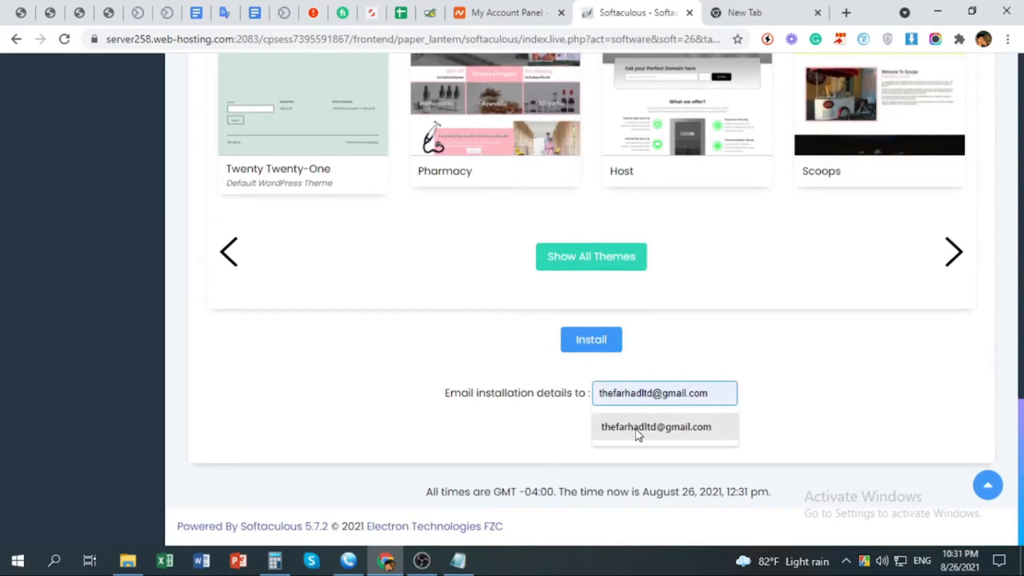
pyautogui.click(636, 429)
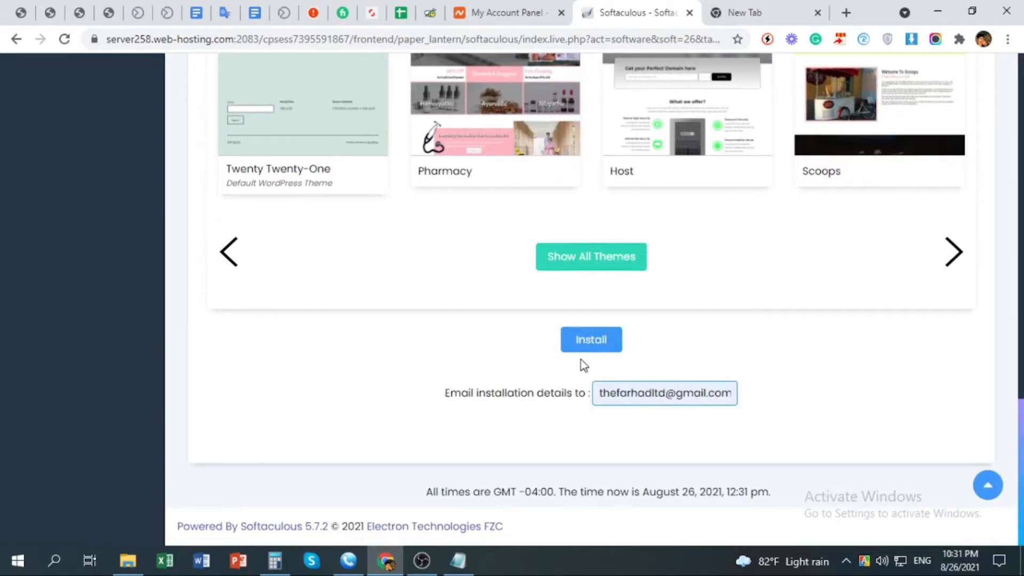
pyautogui.click(591, 346)
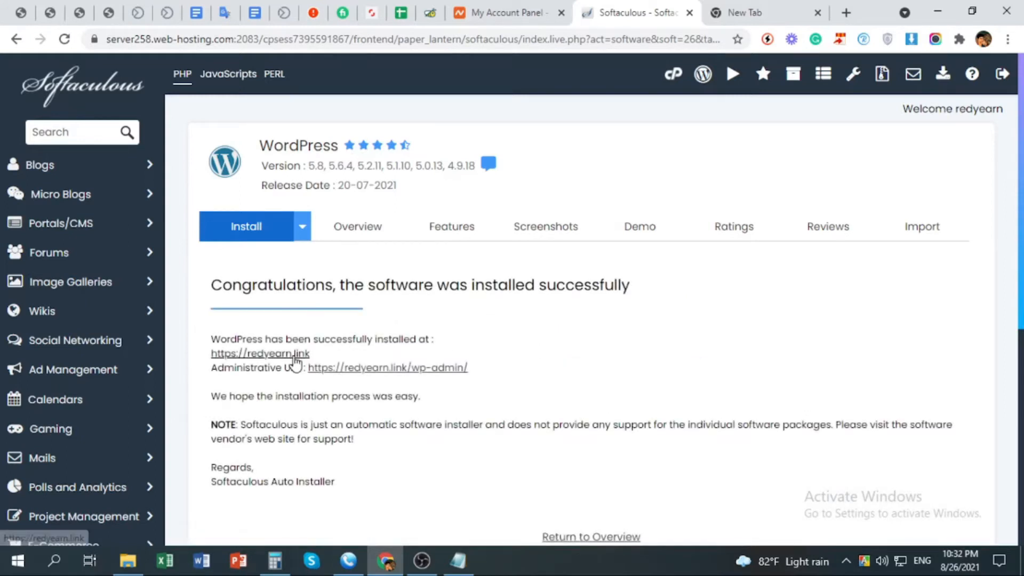
# Visit the newly installed site at redyearn.link, then open its administrative URL
pyautogui.click(294, 355)
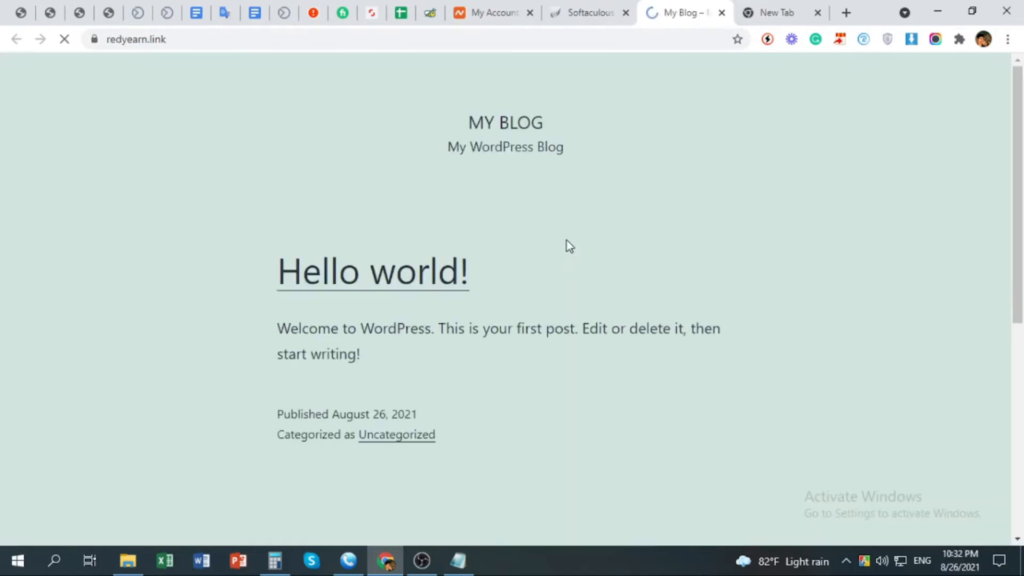
pyautogui.scroll(-5, 577, 170)
pyautogui.scroll(5, 576, 160)
pyautogui.click(587, 12)
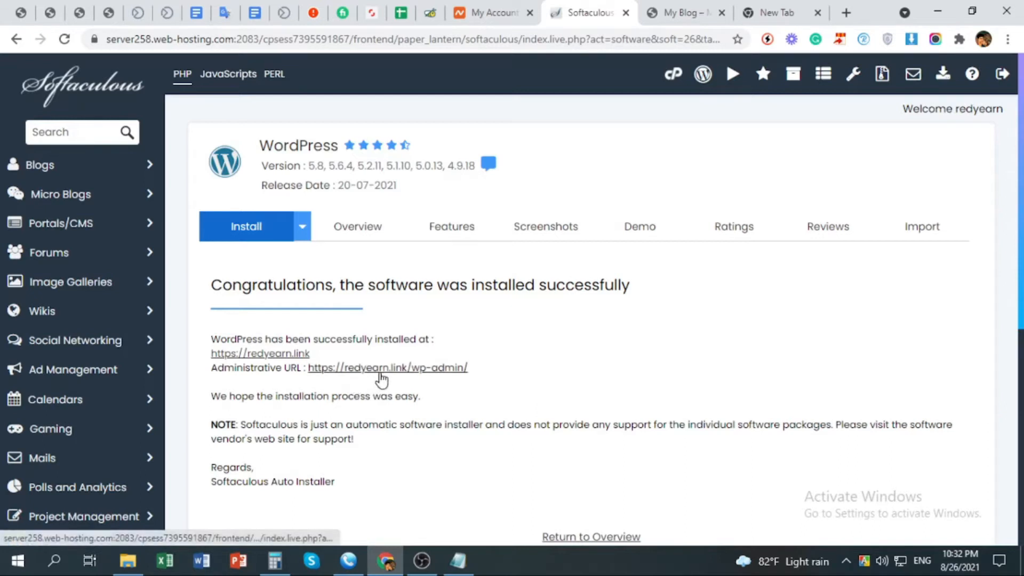
pyautogui.click(380, 373)
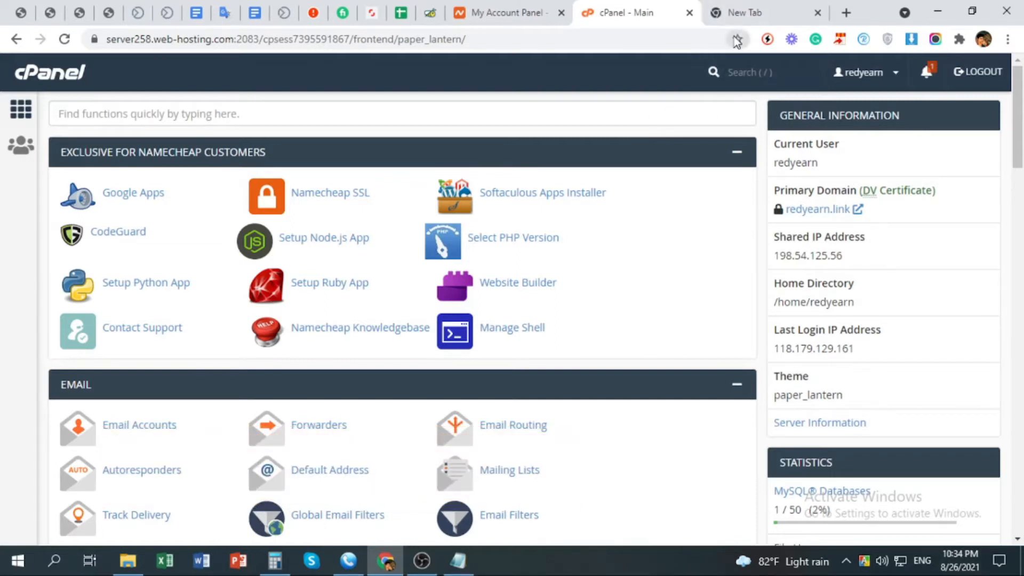
# Search Google for wordpress and open the WordPress.org download page
pyautogui.click(741, 13)
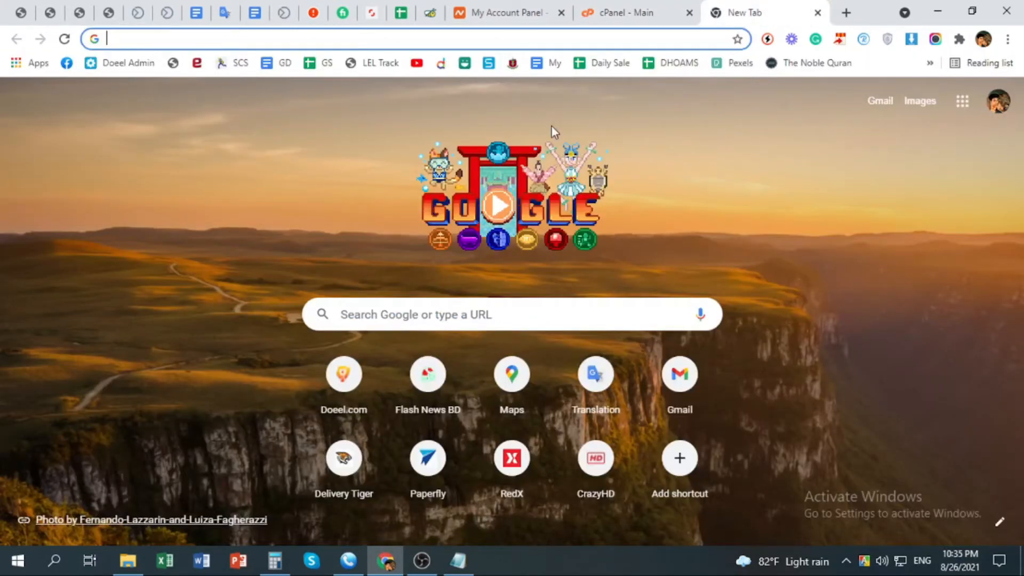
pyautogui.write('wordpress')
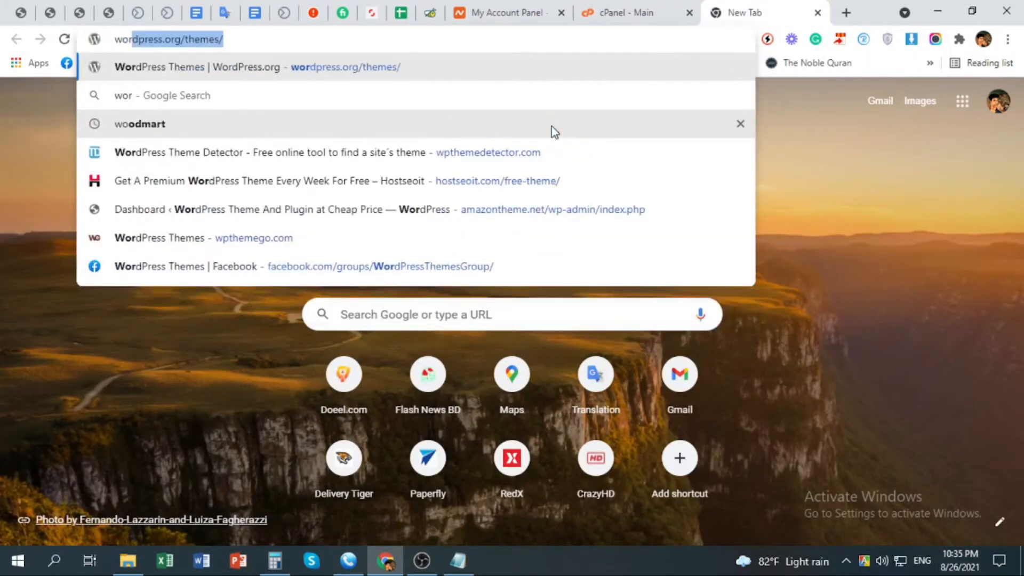
pyautogui.press('Return')
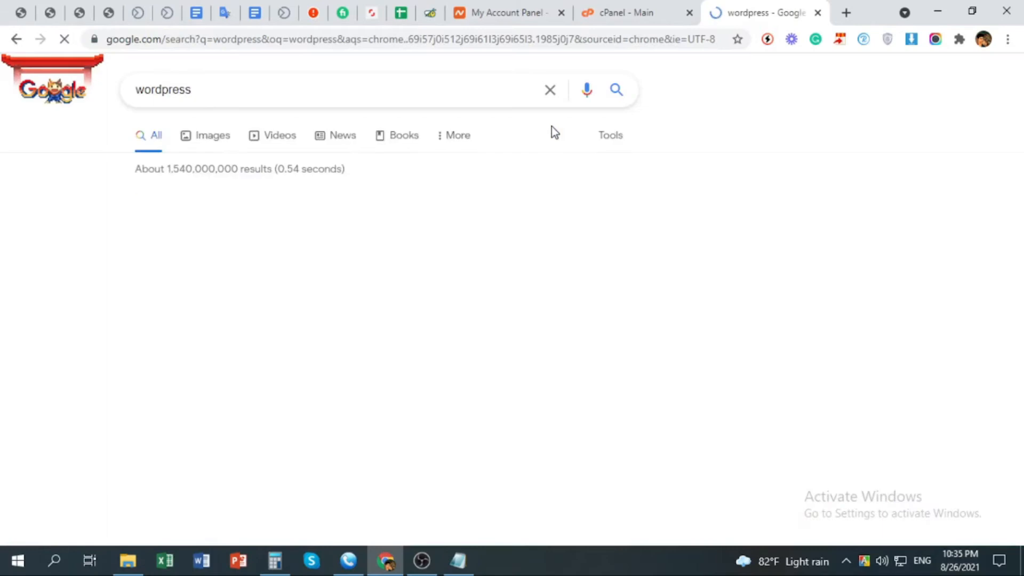
pyautogui.scroll(-3, 50, 320)
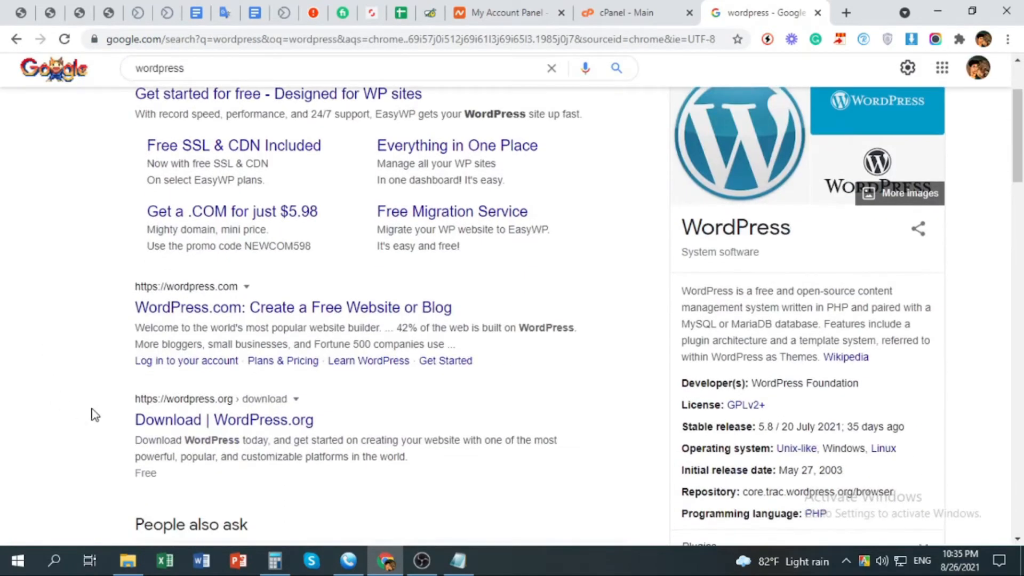
pyautogui.click(183, 429)
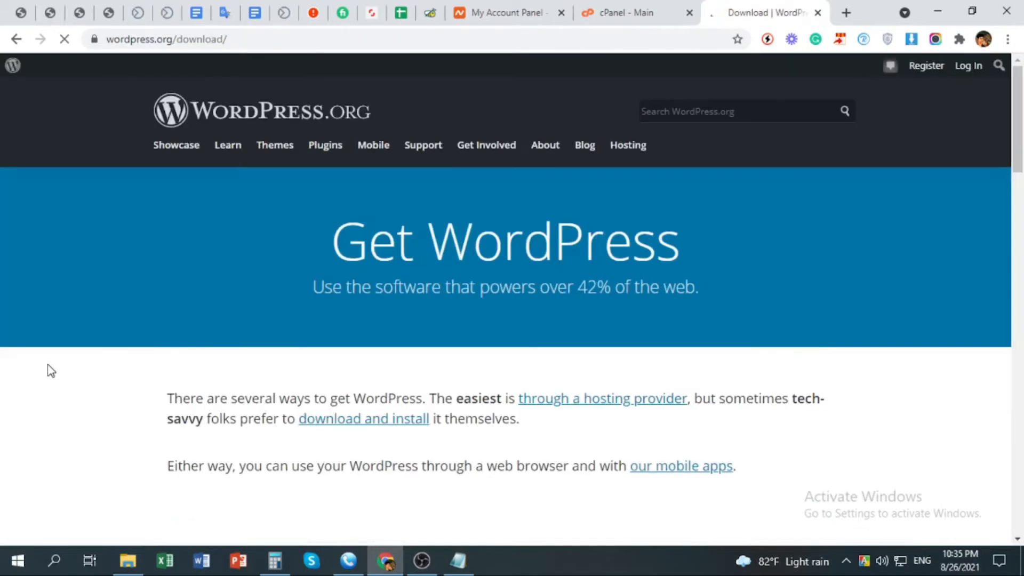
pyautogui.scroll(-7, 689, 320)
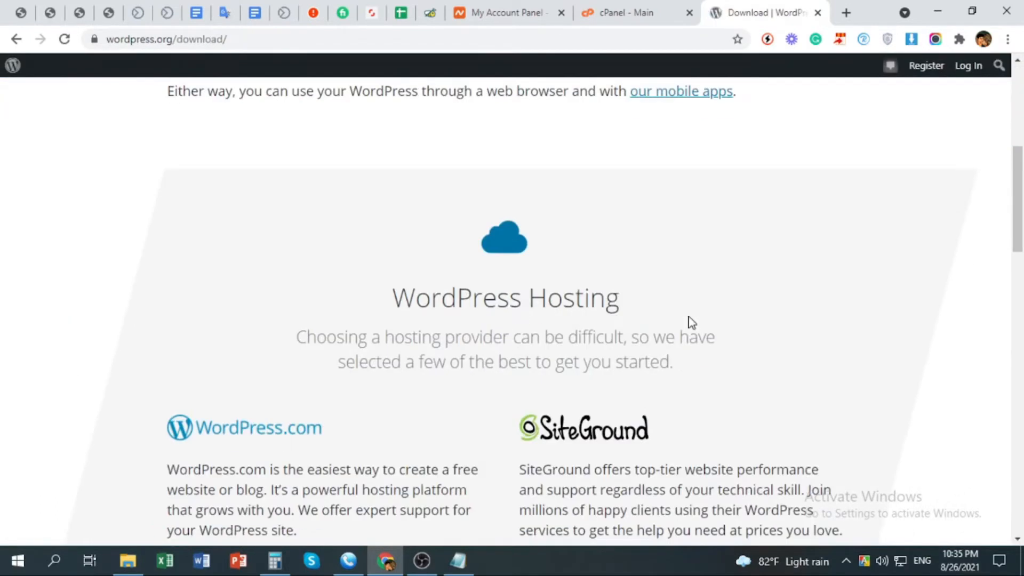
pyautogui.scroll(-9, 691, 322)
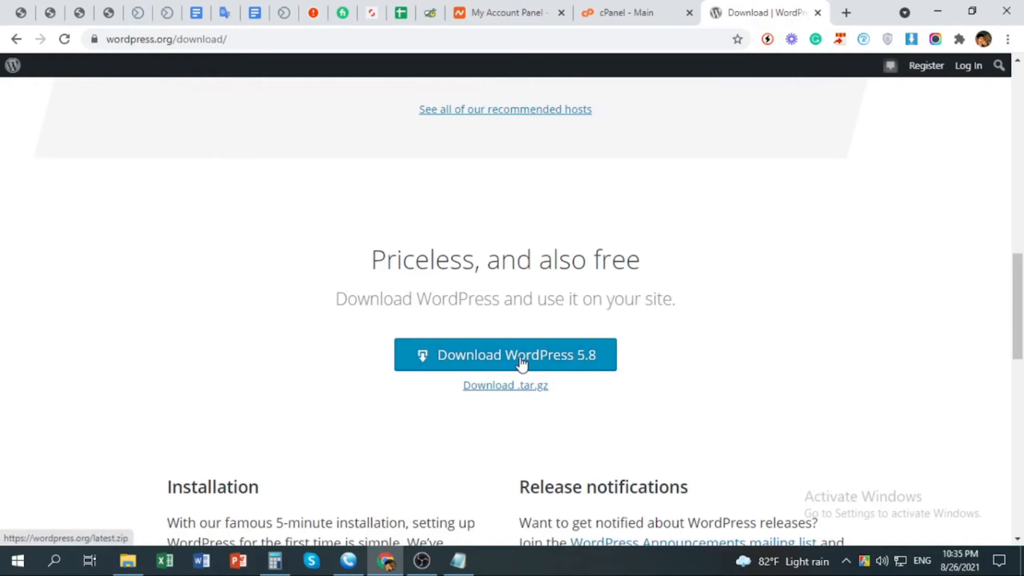
# Download the WordPress 5.8 zip package and close the download page, returning to cPanel
pyautogui.click(522, 365)
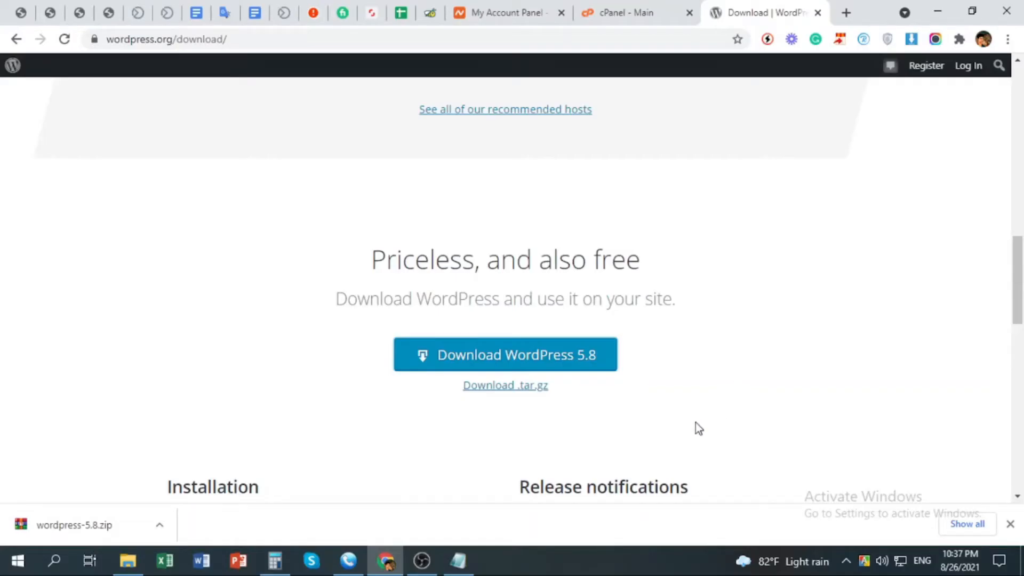
pyautogui.click(818, 12)
pyautogui.click(816, 14)
pyautogui.click(665, 8)
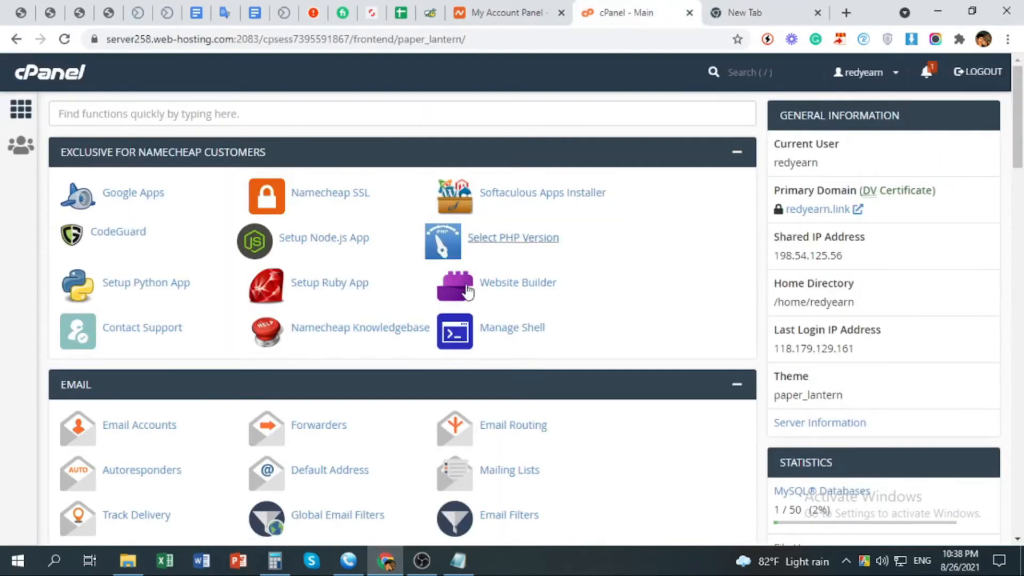
# Open the File Manager through the cPanel function search and enter the public_html folder
pyautogui.scroll(-8, 592, 272)
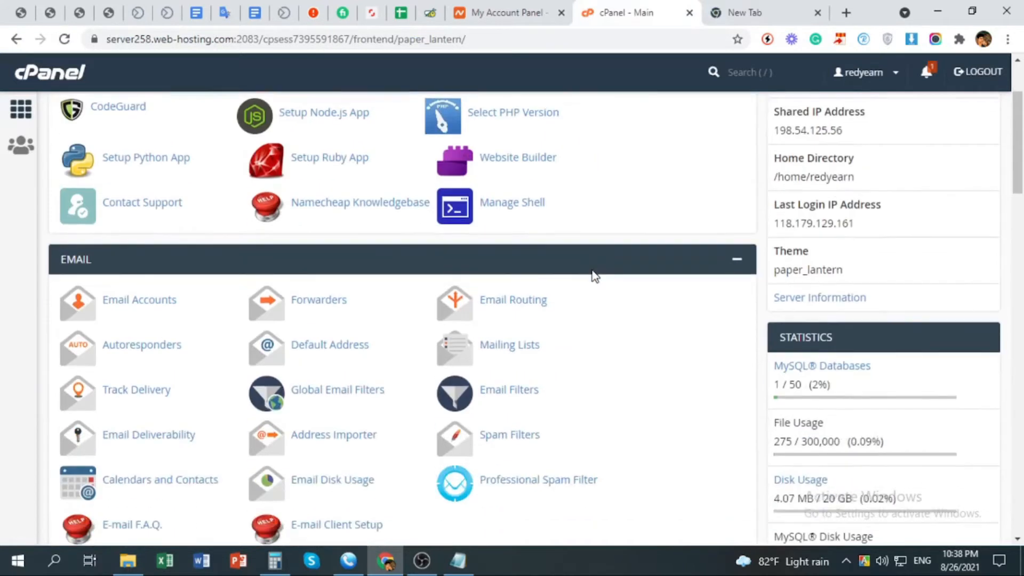
pyautogui.scroll(8, 590, 272)
pyautogui.click(236, 114)
pyautogui.write('file')
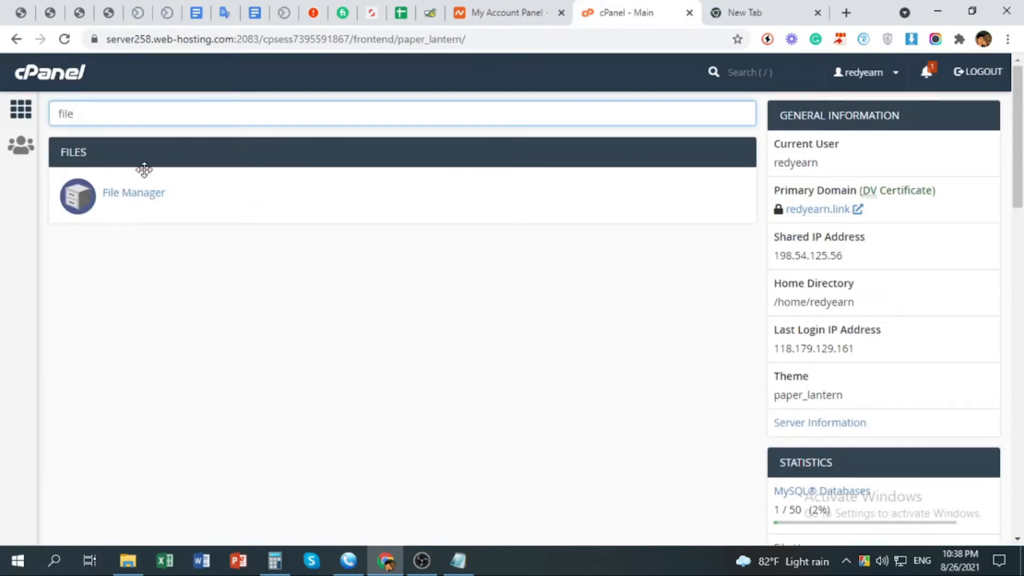
pyautogui.click(130, 193)
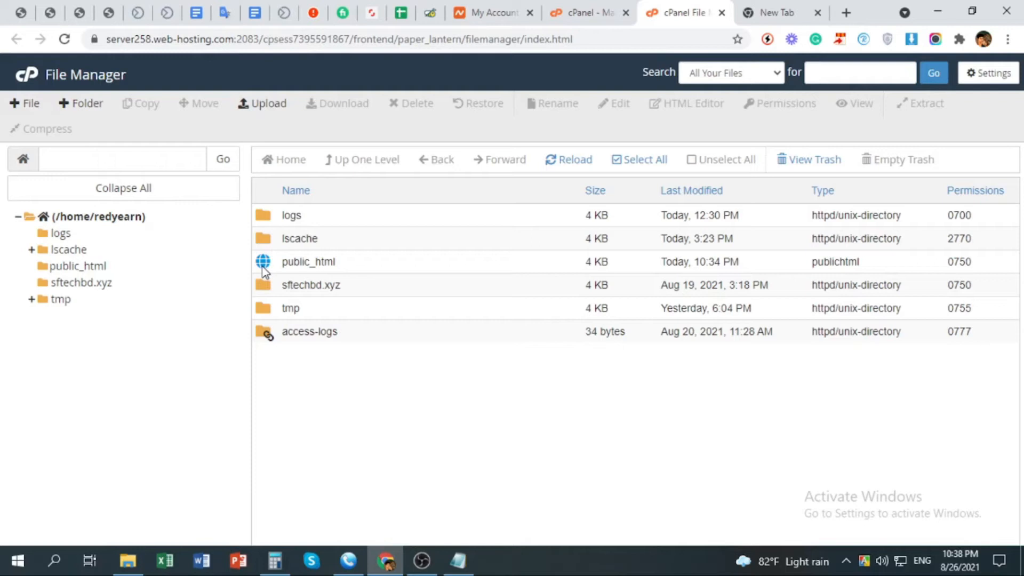
pyautogui.doubleClick(265, 271)
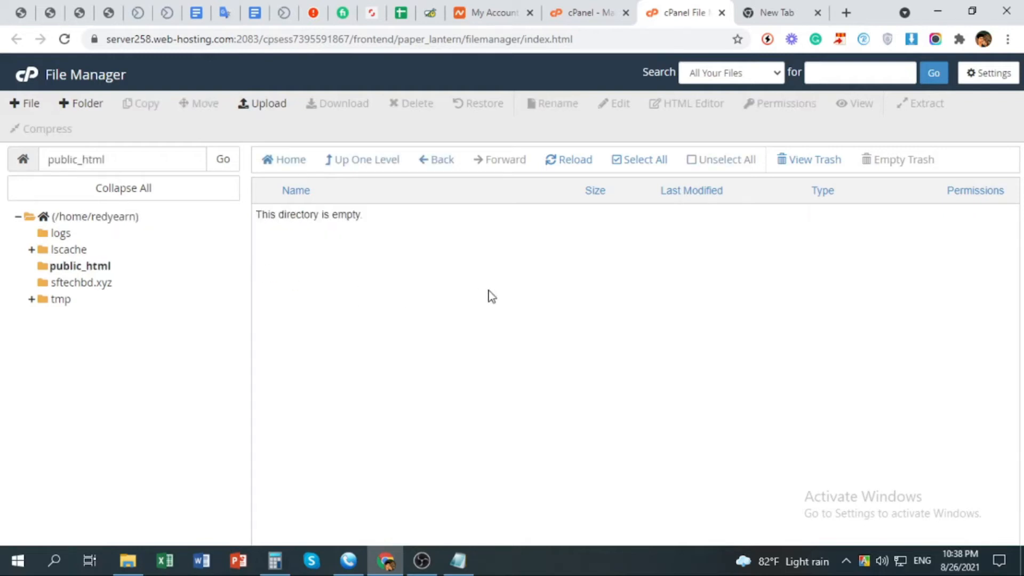
# Upload wordpress-5.8.zip from the Downloads folder into public_html
pyautogui.click(252, 105)
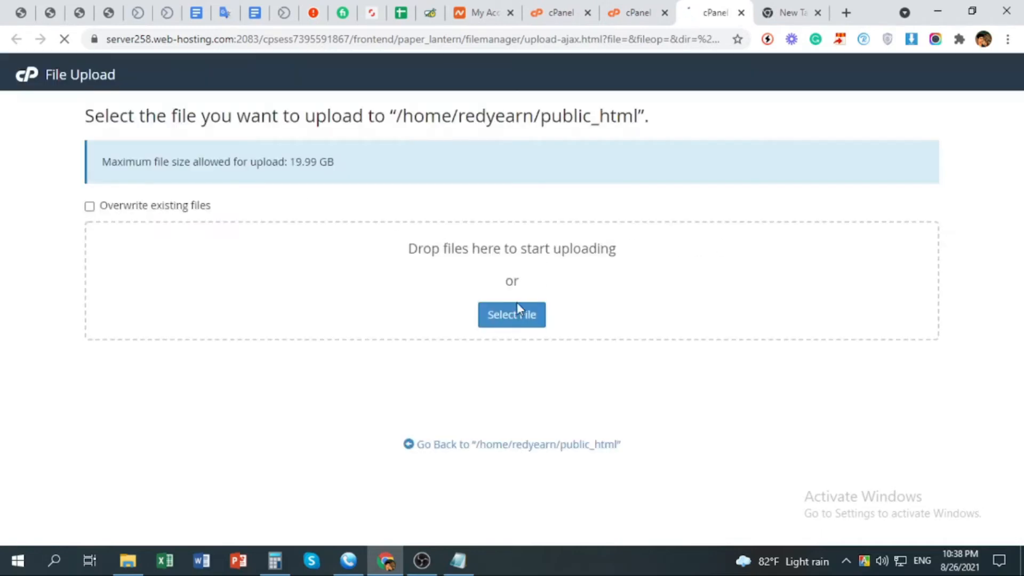
pyautogui.click(512, 316)
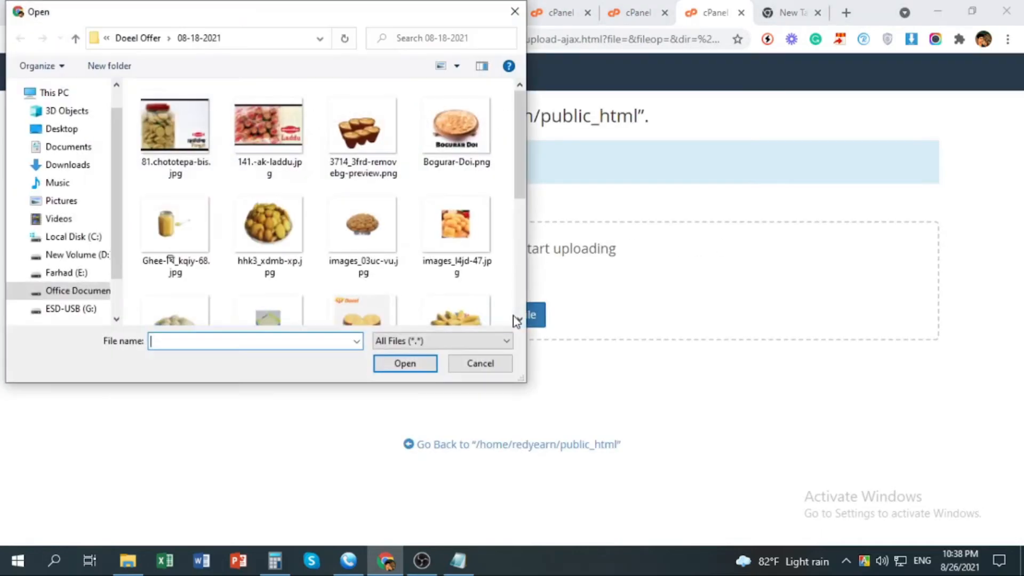
pyautogui.click(68, 165)
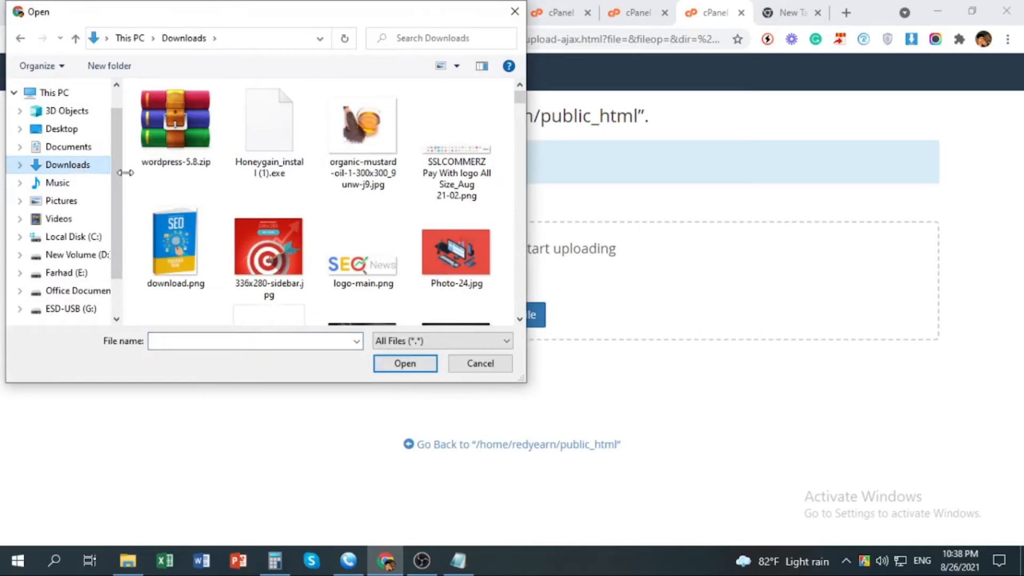
pyautogui.click(167, 126)
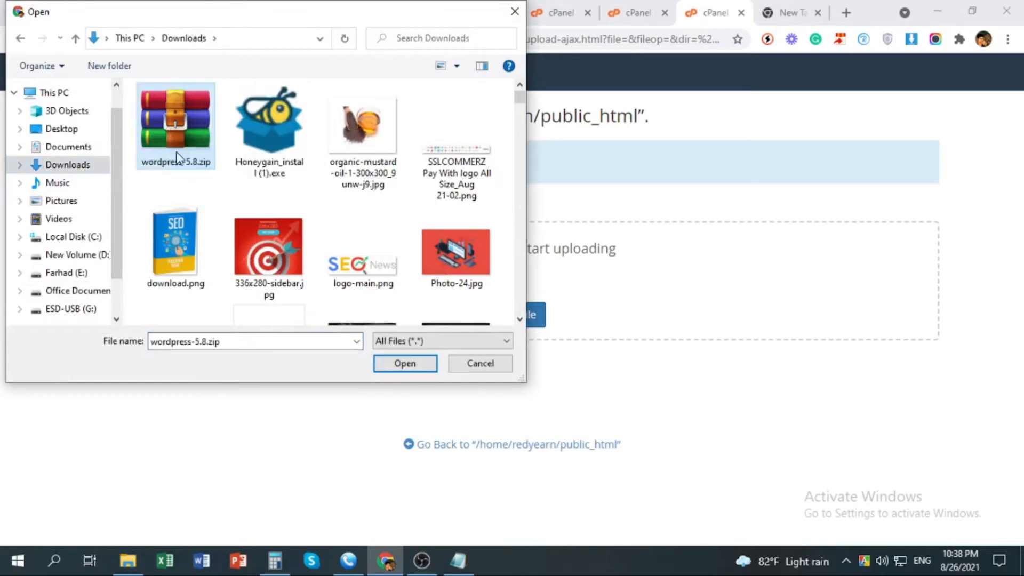
pyautogui.click(410, 364)
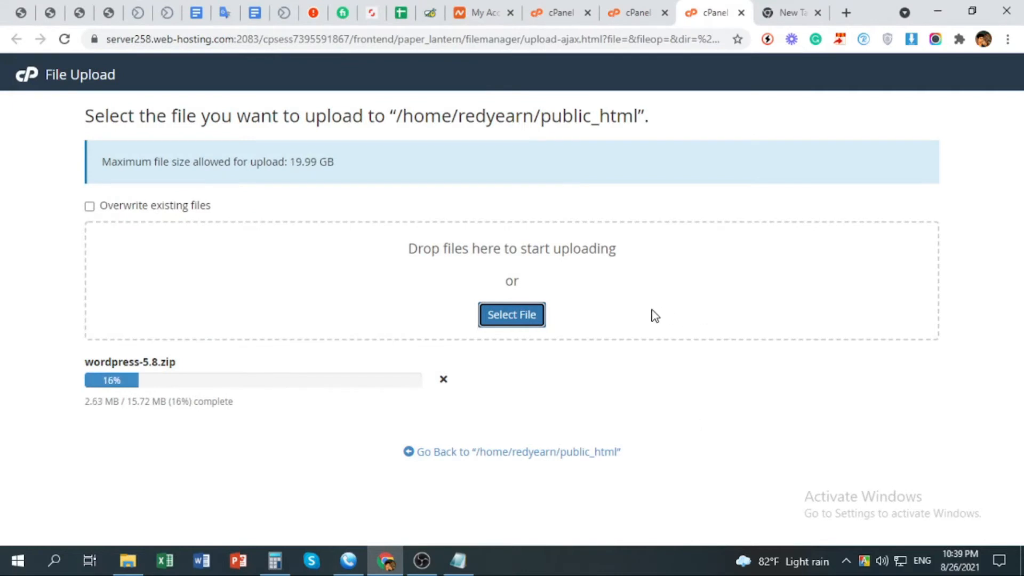
# Return to the cPanel home and open MySQL Databases through the function search
pyautogui.click(560, 12)
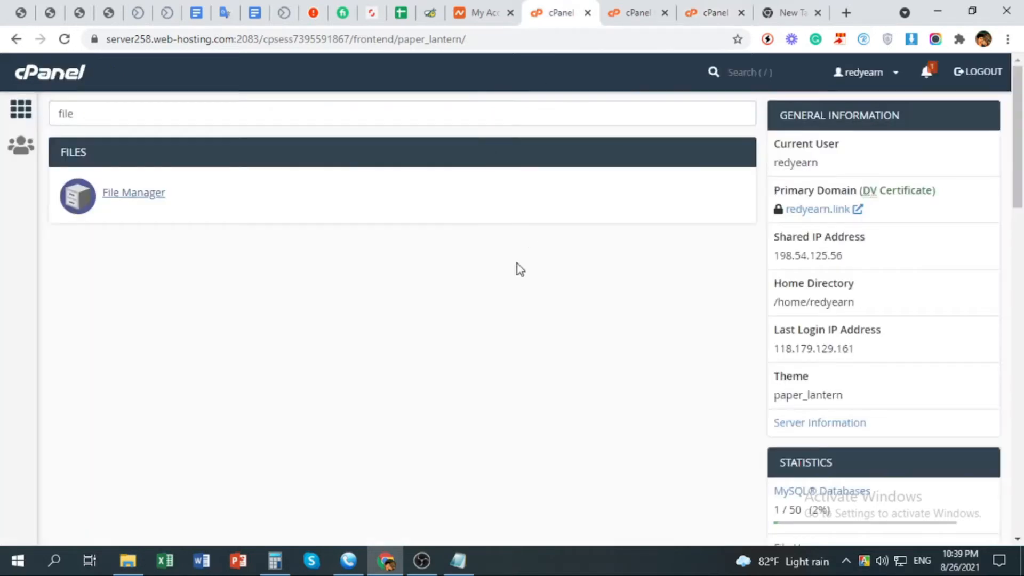
pyautogui.click(127, 116)
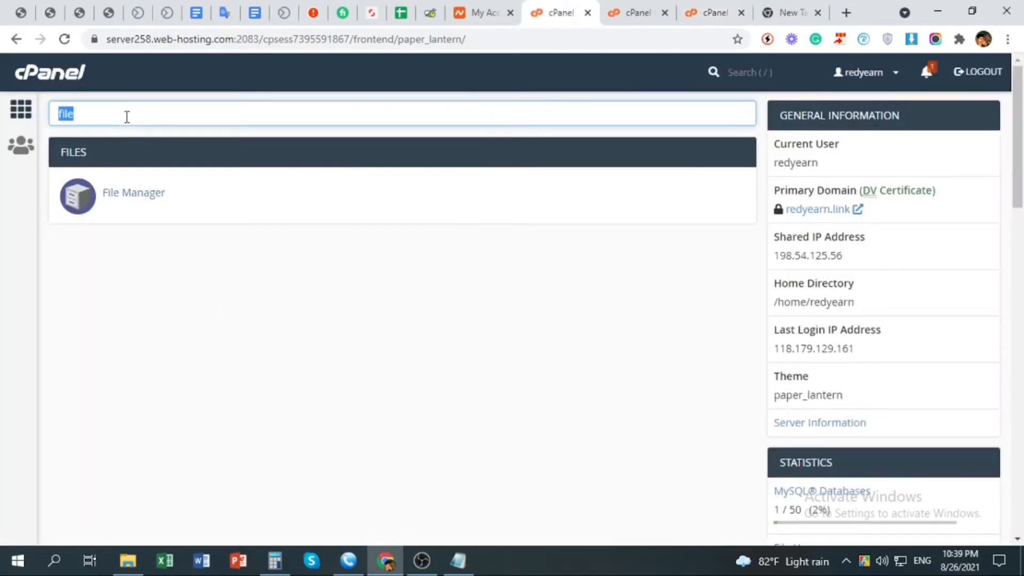
pyautogui.write('my')
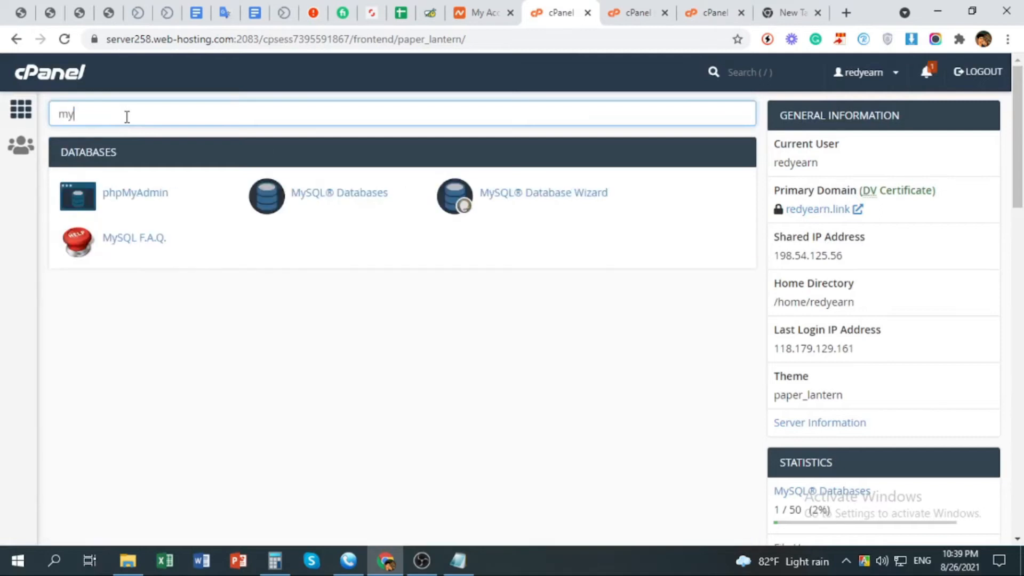
pyautogui.click(355, 194)
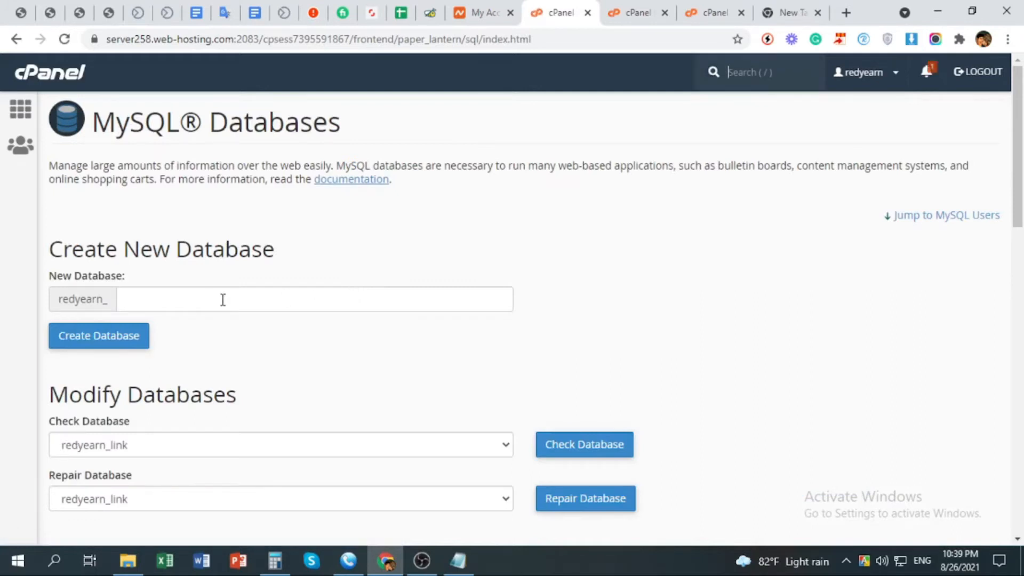
# Create a new MySQL database named demo and go back to the databases page
pyautogui.click(223, 299)
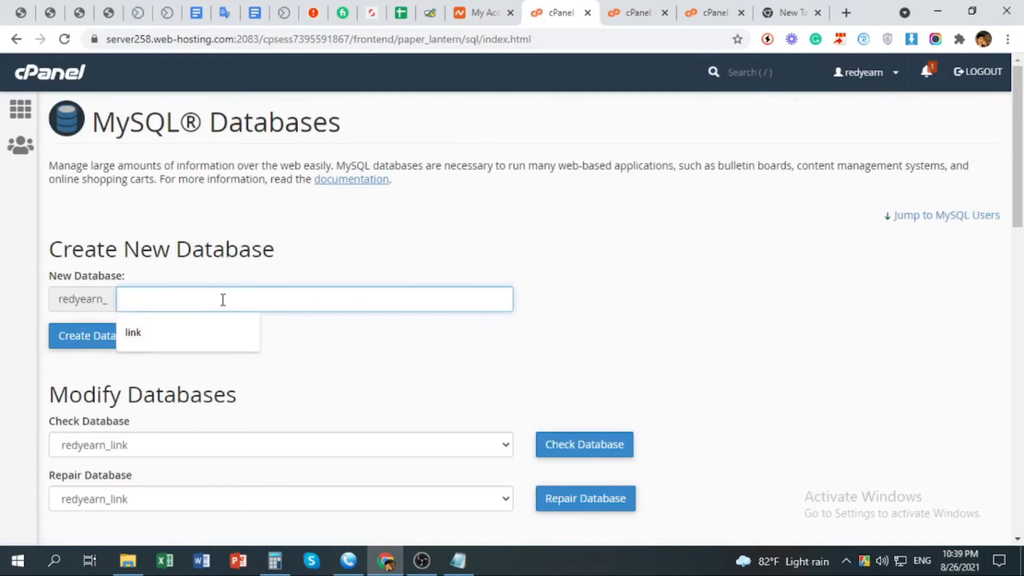
pyautogui.write('demo')
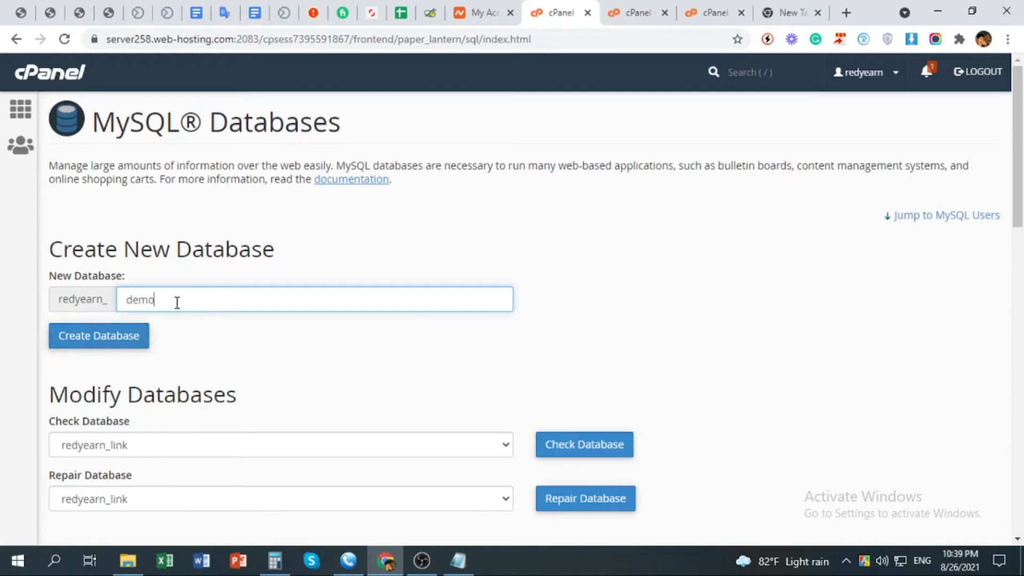
pyautogui.click(105, 344)
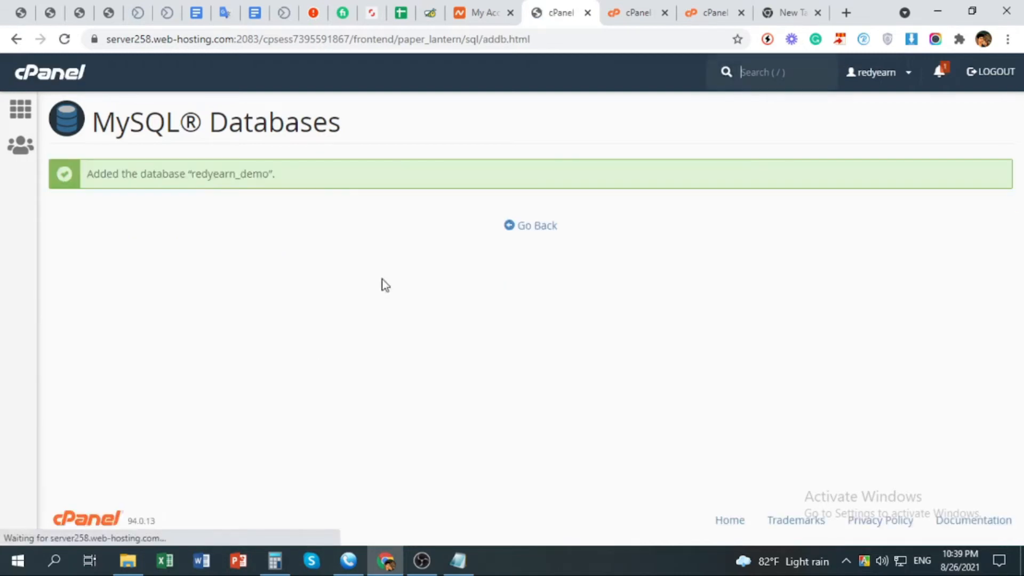
pyautogui.click(549, 230)
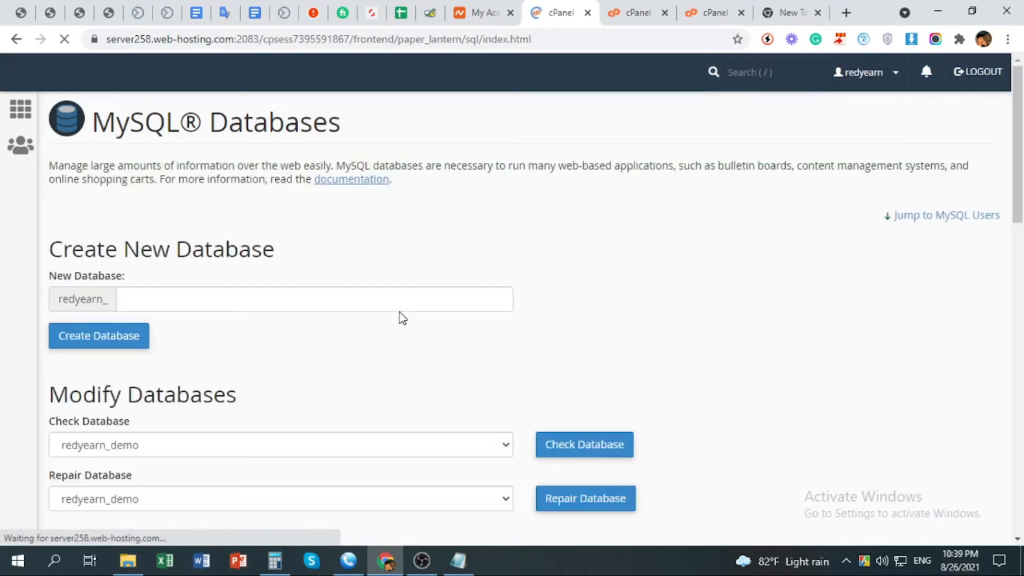
# Add a new MySQL user named demo, entering the password twice, and create the user
pyautogui.scroll(-4, 403, 318)
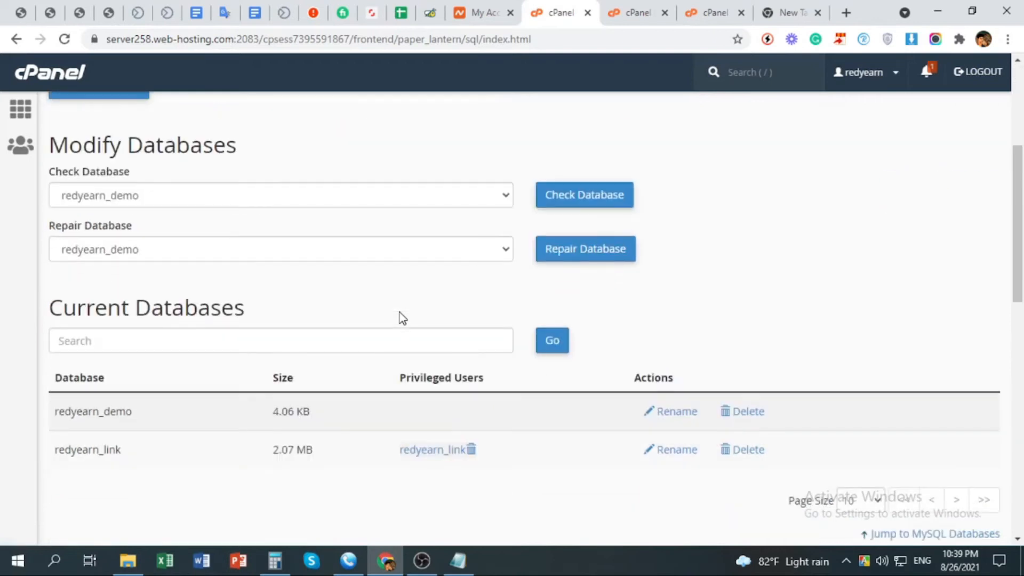
pyautogui.scroll(-7, 401, 317)
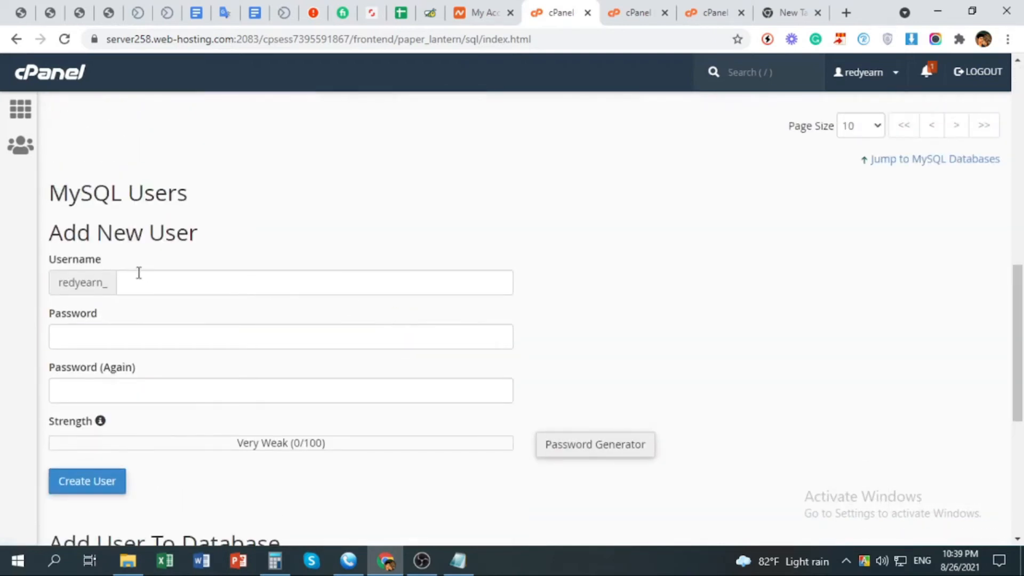
pyautogui.click(184, 278)
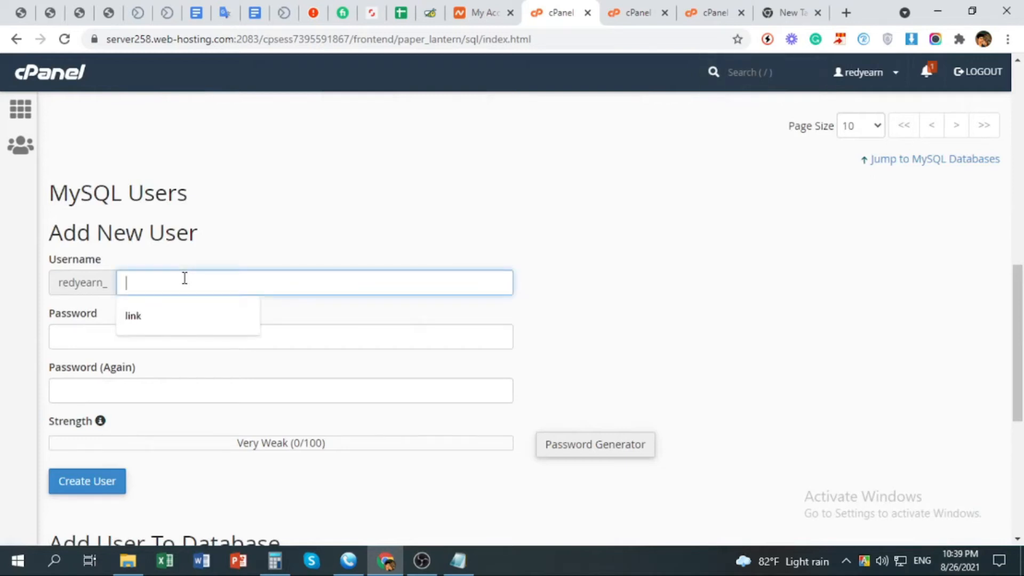
pyautogui.write('demo')
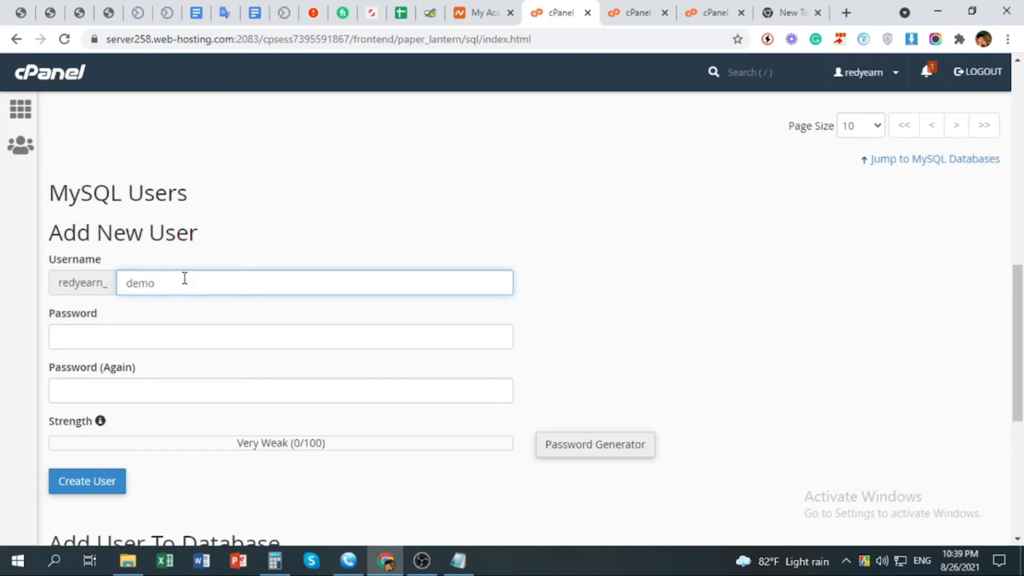
pyautogui.click(145, 335)
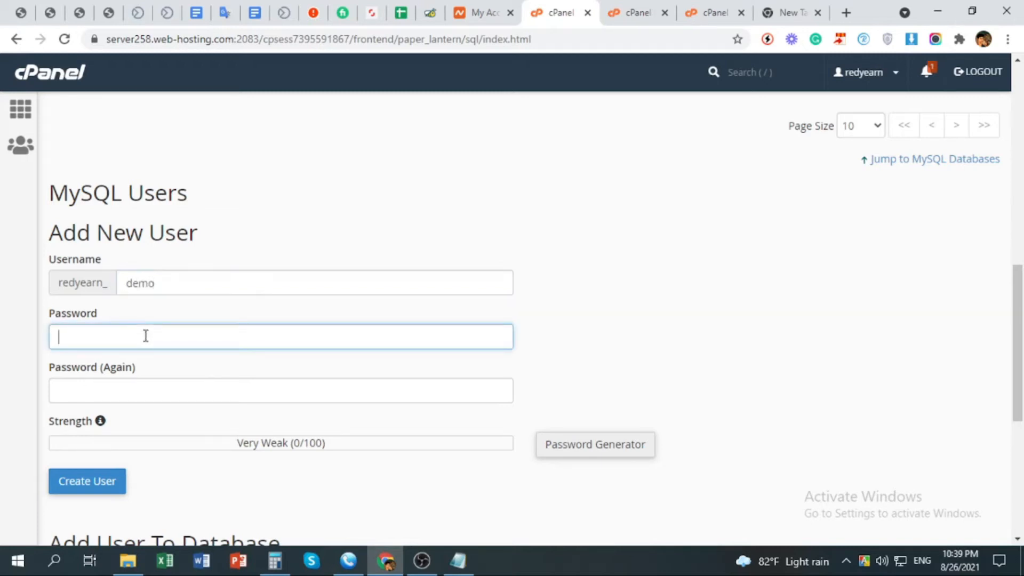
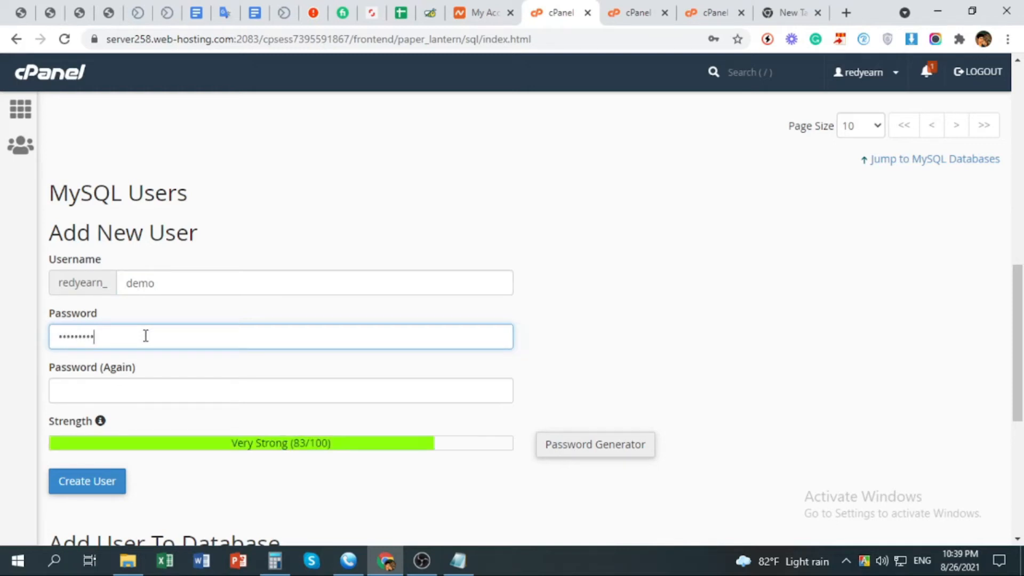
pyautogui.click(152, 380)
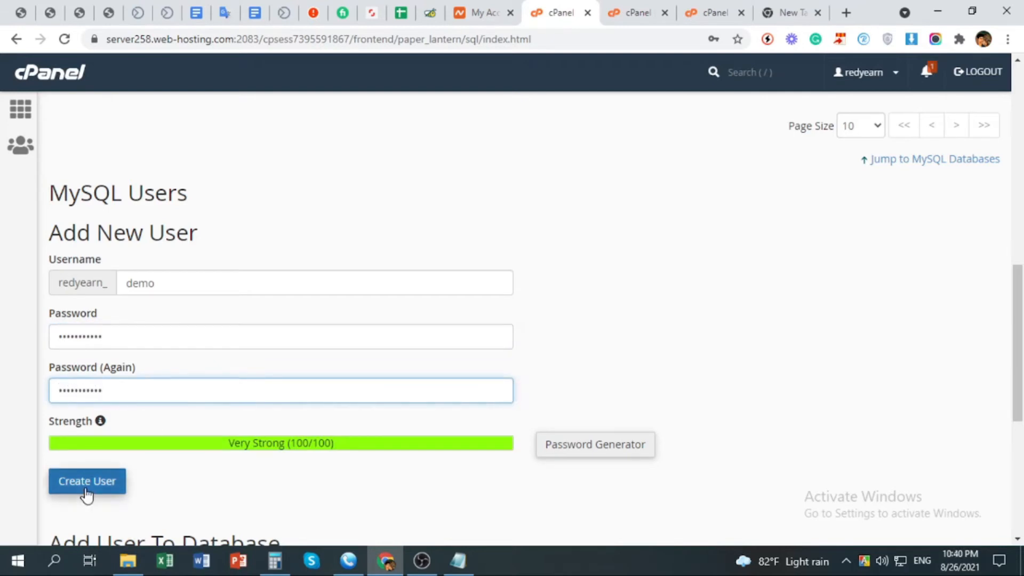
pyautogui.click(87, 481)
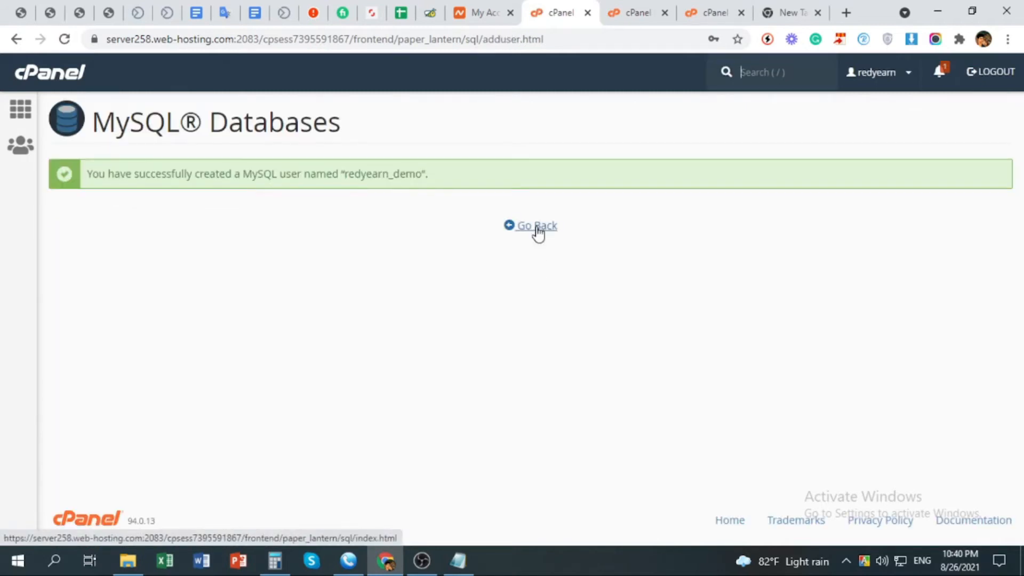
pyautogui.click(537, 227)
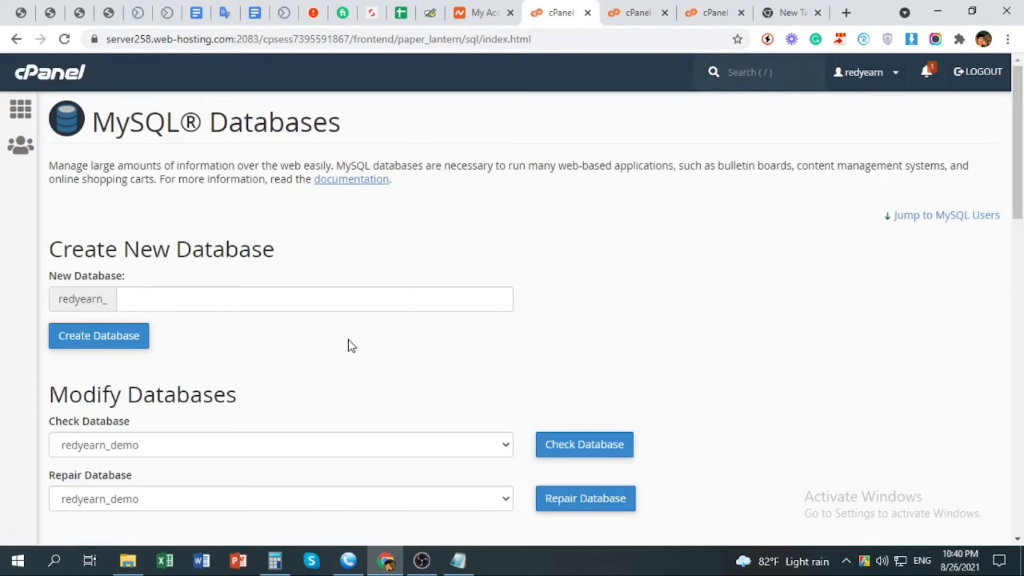
# Add the redyearn_demo user to the redyearn_demo database
pyautogui.scroll(-10, 348, 346)
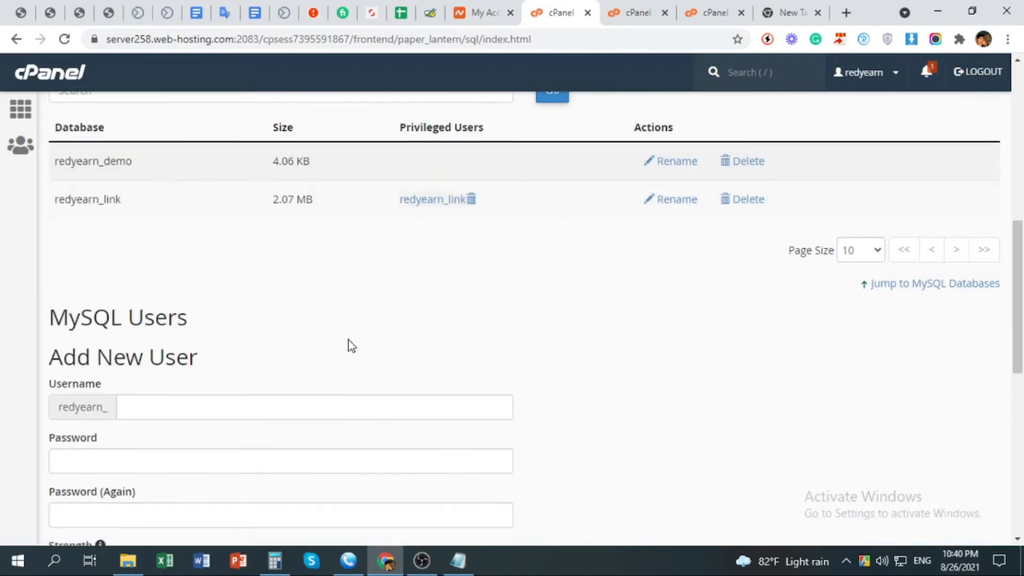
pyautogui.scroll(-6, 347, 340)
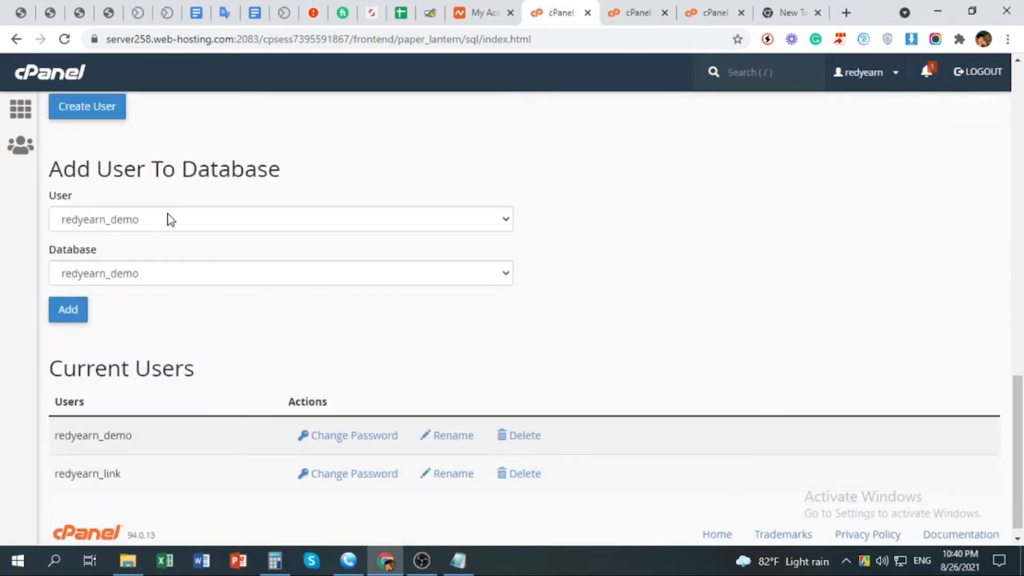
pyautogui.click(167, 217)
pyautogui.click(152, 241)
pyautogui.click(141, 270)
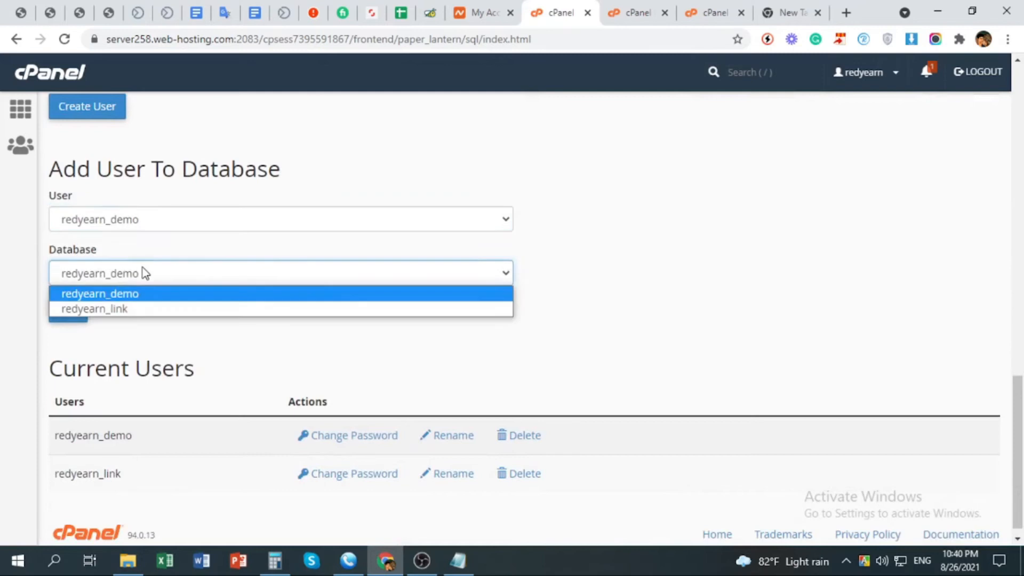
pyautogui.click(147, 296)
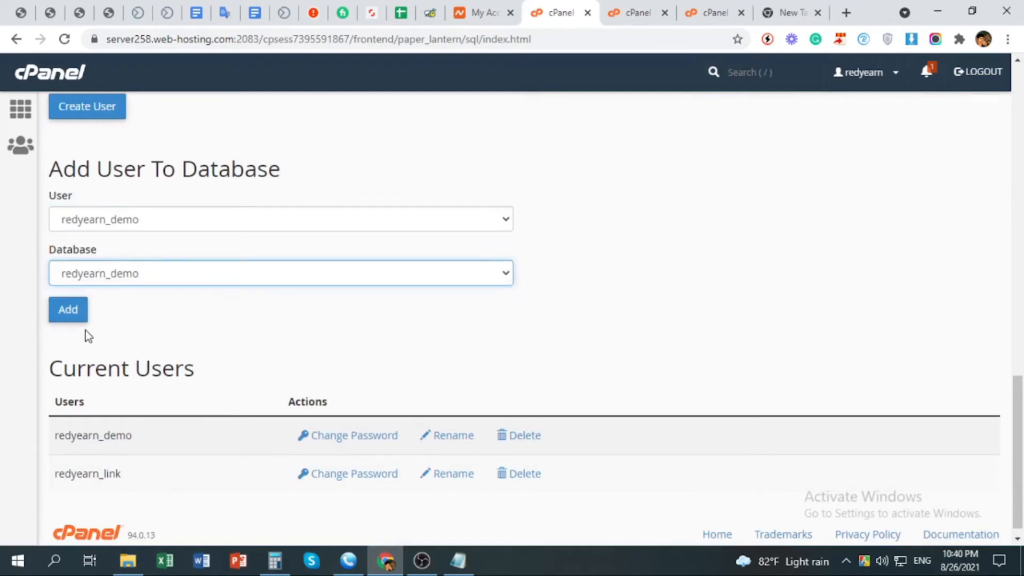
pyautogui.click(69, 311)
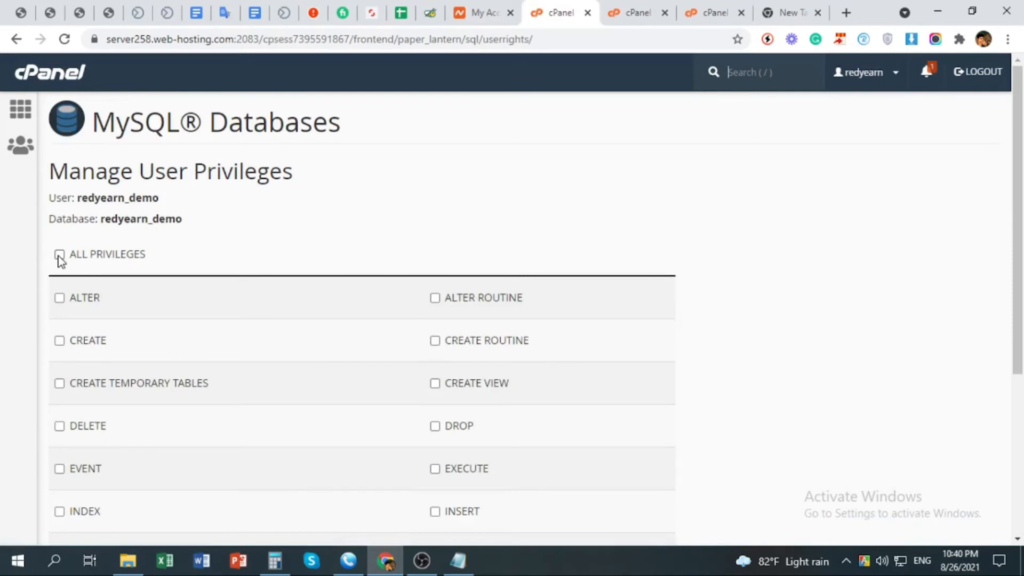
# Grant the user all privileges on the database, save the changes, and go back to the databases page
pyautogui.click(60, 255)
pyautogui.scroll(-5, 208, 253)
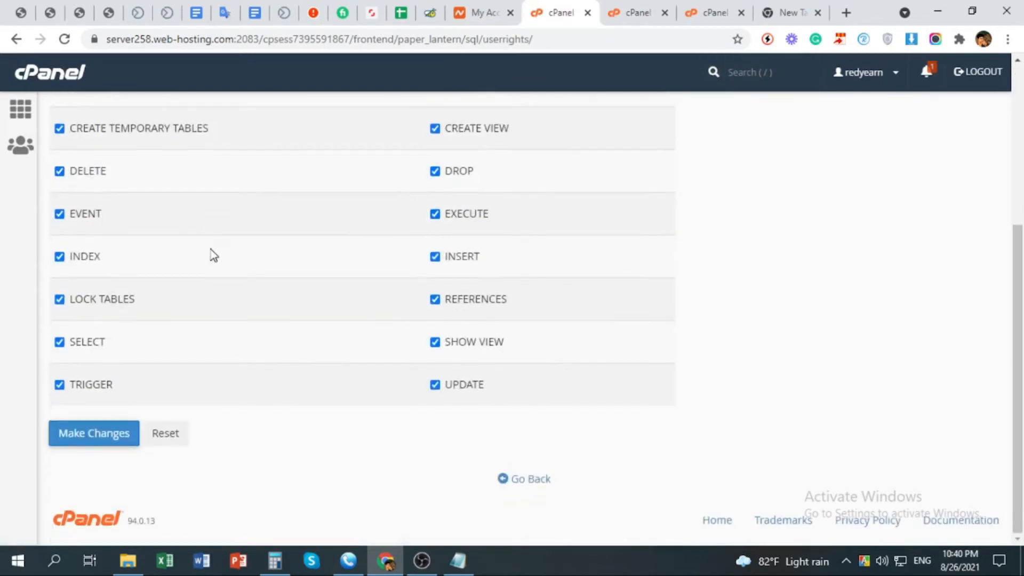
pyautogui.click(95, 438)
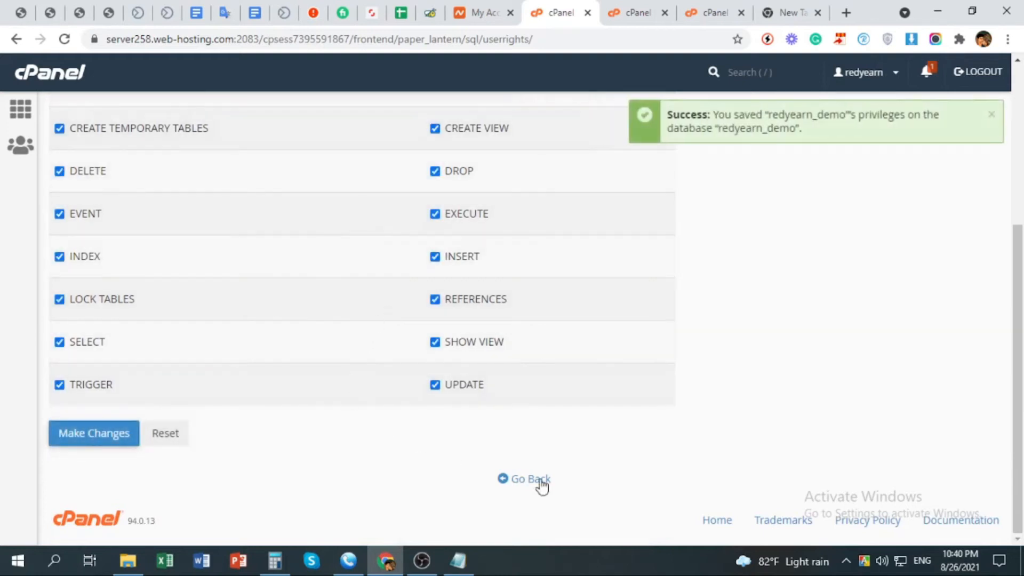
pyautogui.click(526, 479)
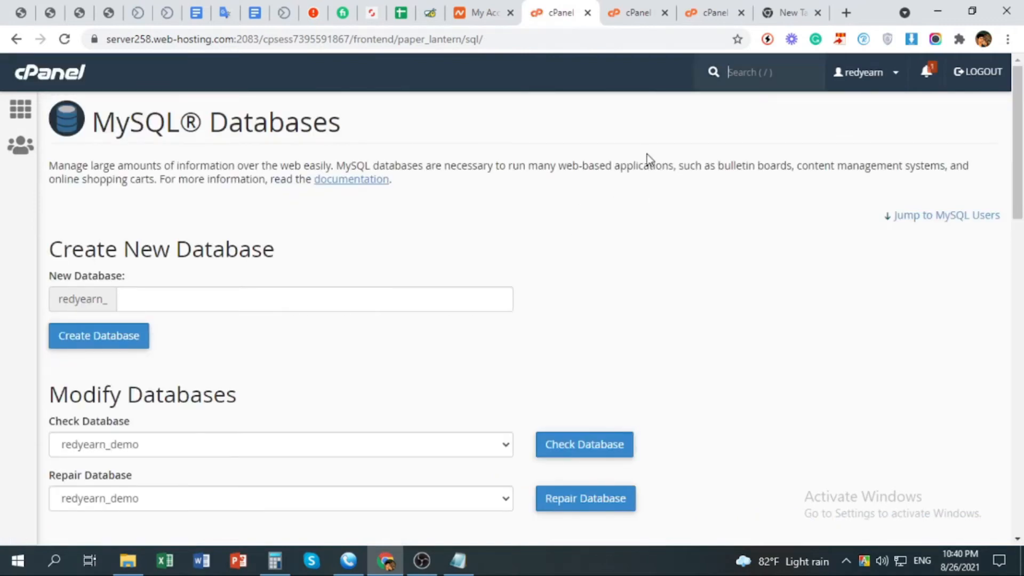
# Switch to the File Manager and extract wordpress-5.8.zip into public_html
pyautogui.click(718, 2)
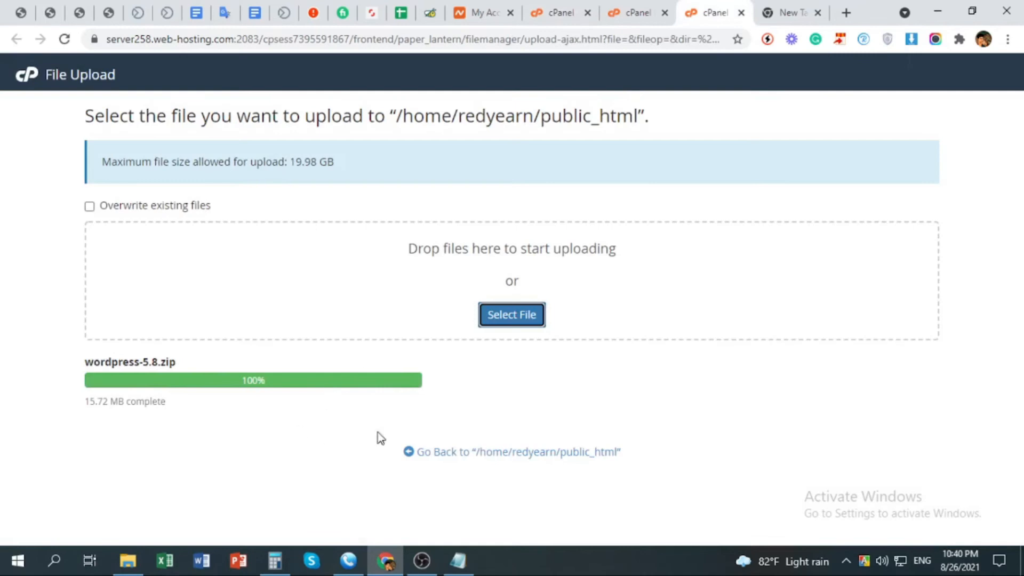
pyautogui.click(480, 458)
pyautogui.click(688, 4)
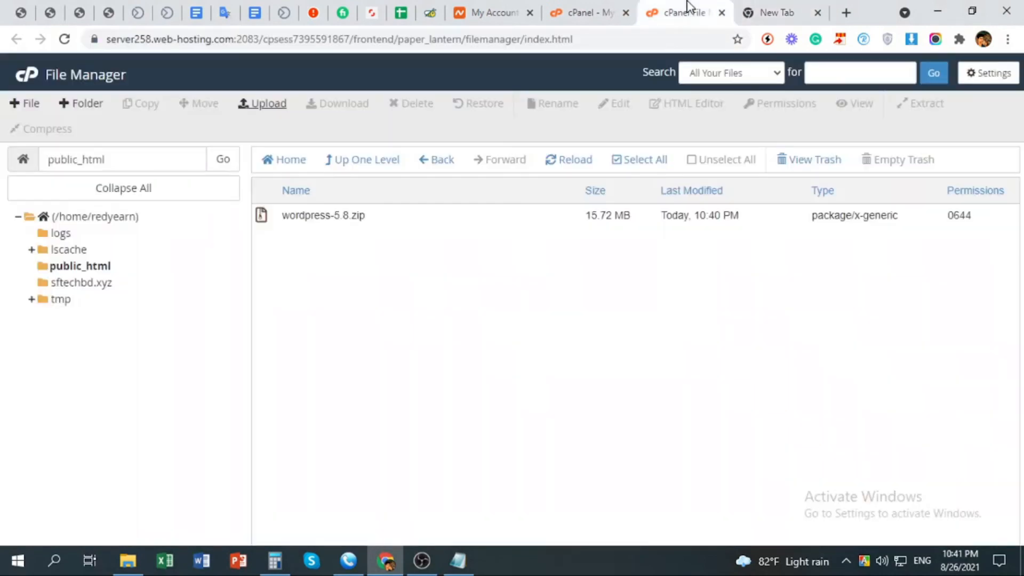
pyautogui.click(395, 223)
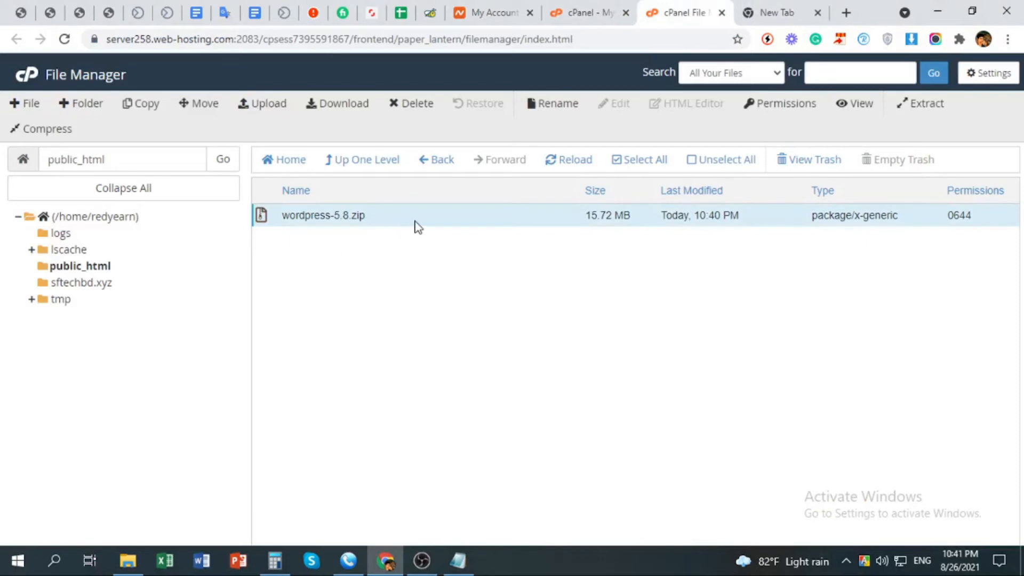
pyautogui.click(927, 105)
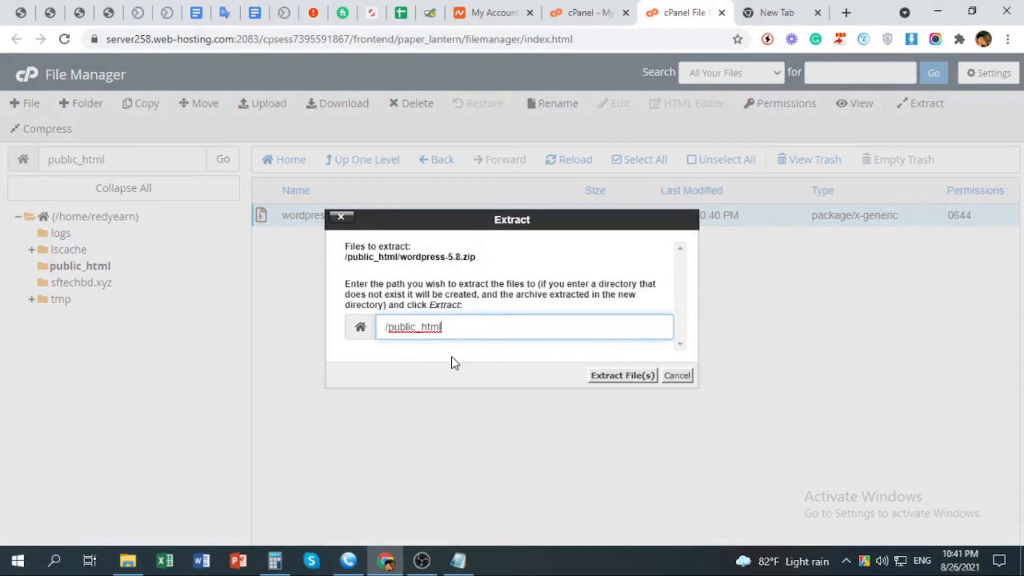
pyautogui.click(620, 379)
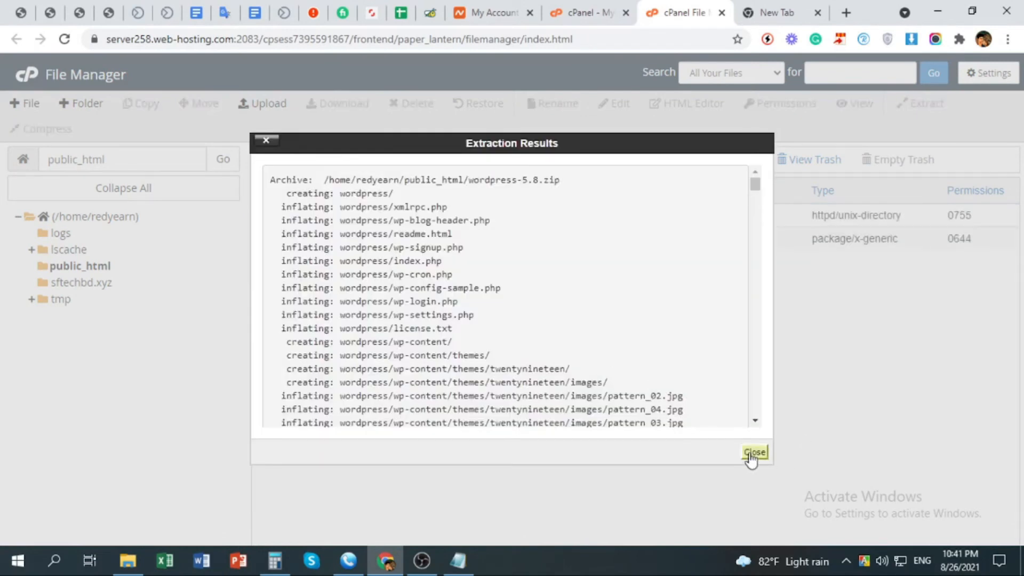
pyautogui.click(755, 451)
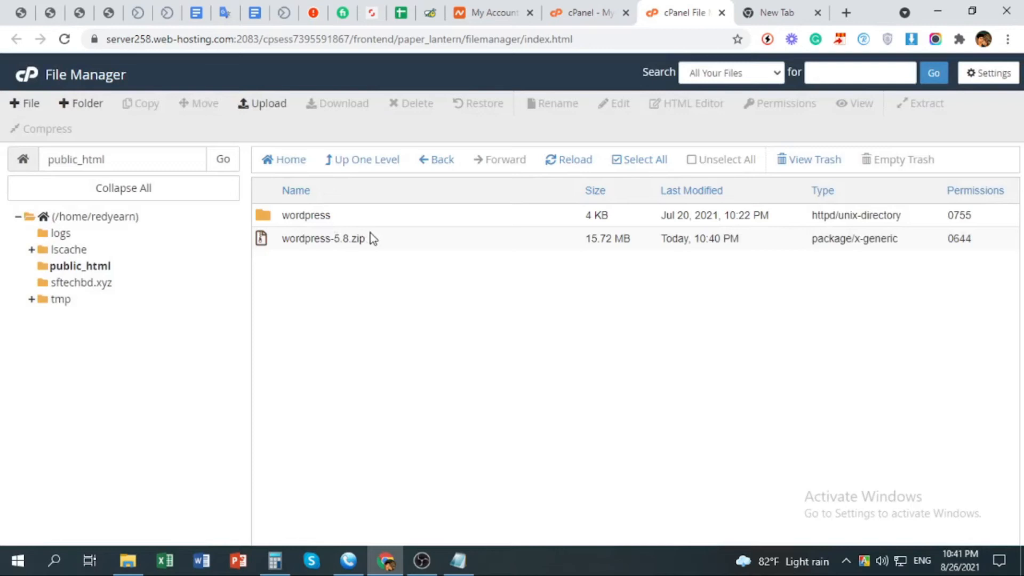
# Move wordpress-5.8.zip from public_html to the trash
pyautogui.click(385, 239)
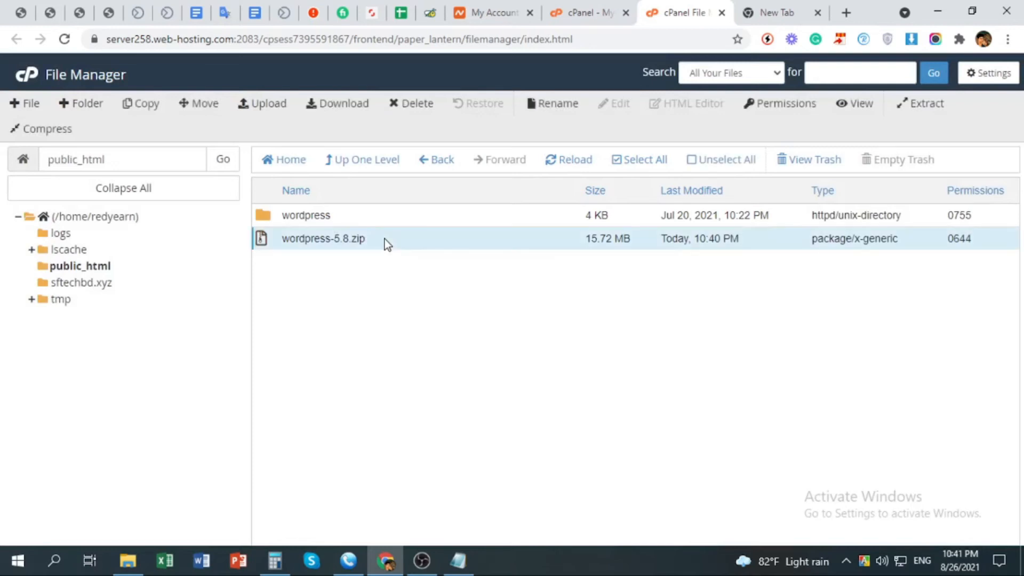
pyautogui.click(409, 104)
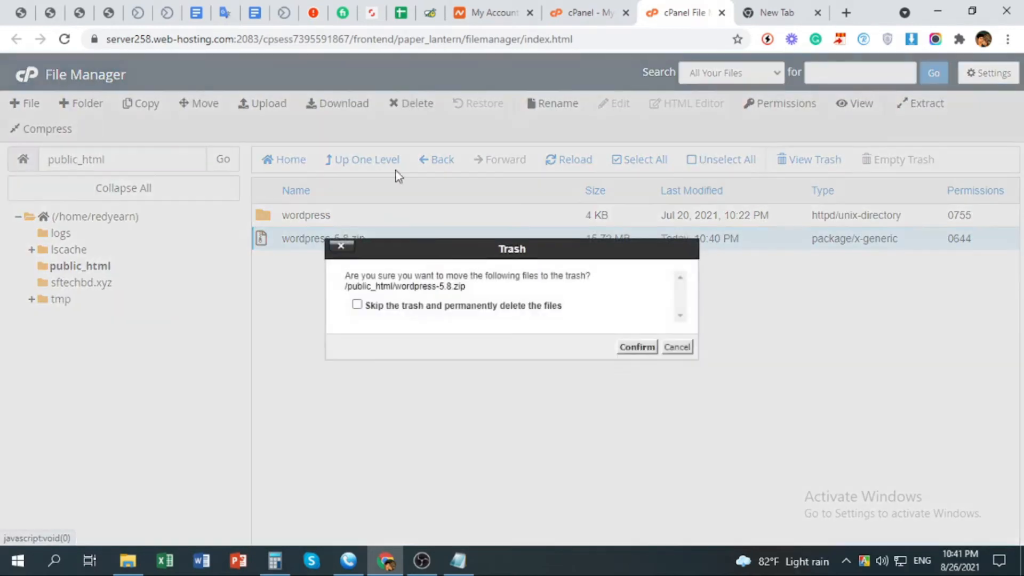
pyautogui.click(636, 346)
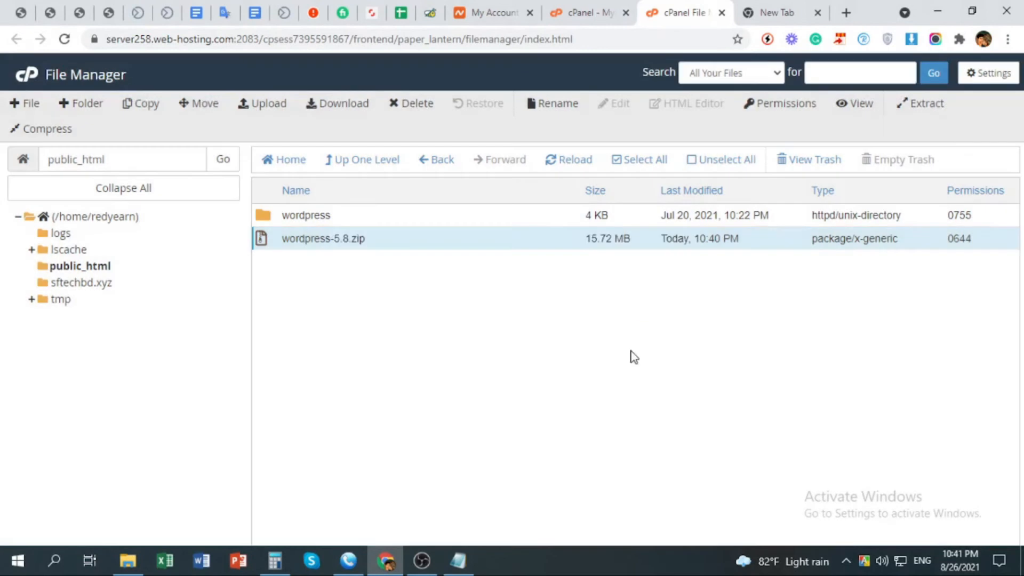
# Move all contents of the wordpress folder up into public_html
pyautogui.doubleClick(361, 218)
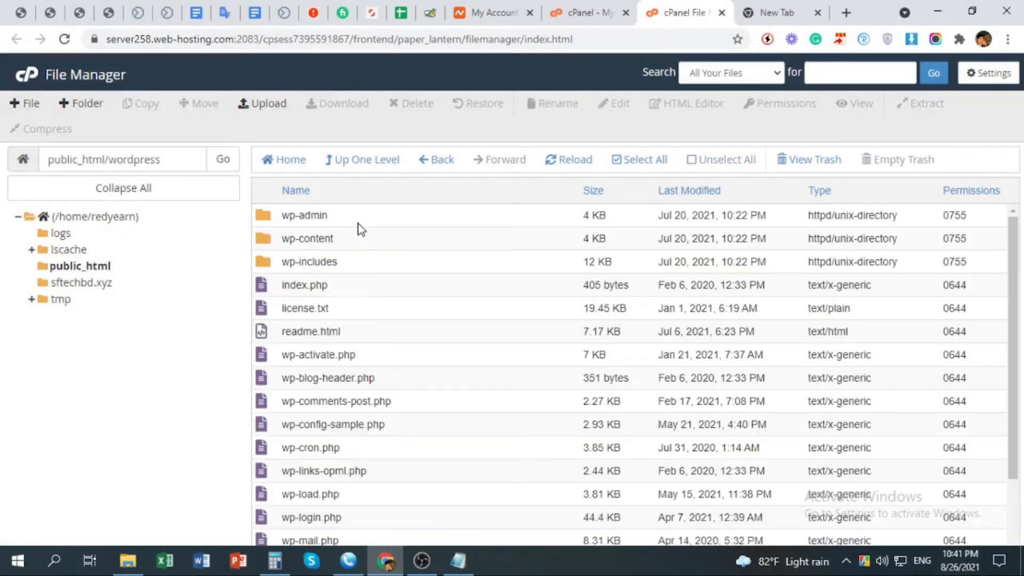
pyautogui.click(640, 165)
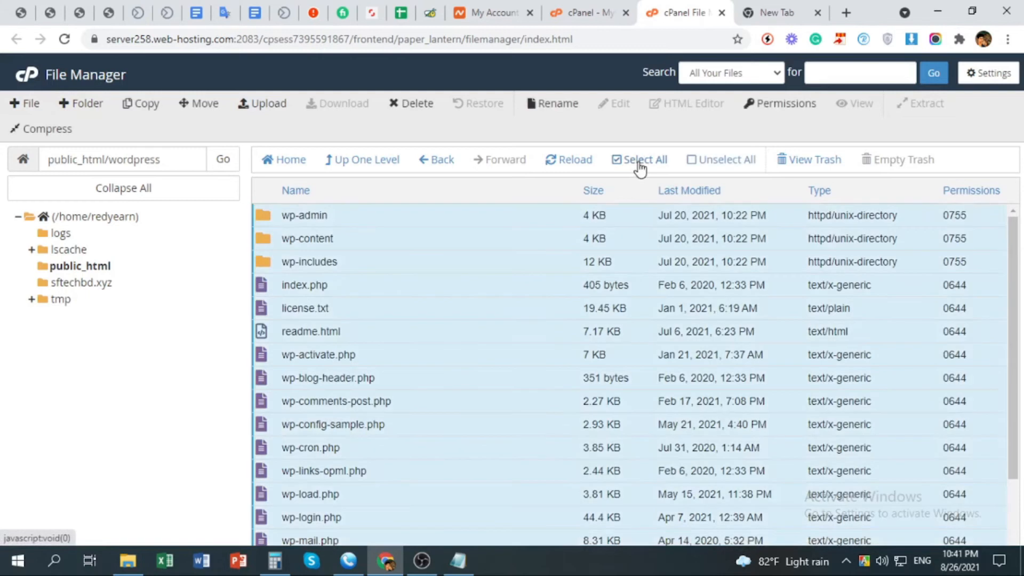
pyautogui.click(199, 107)
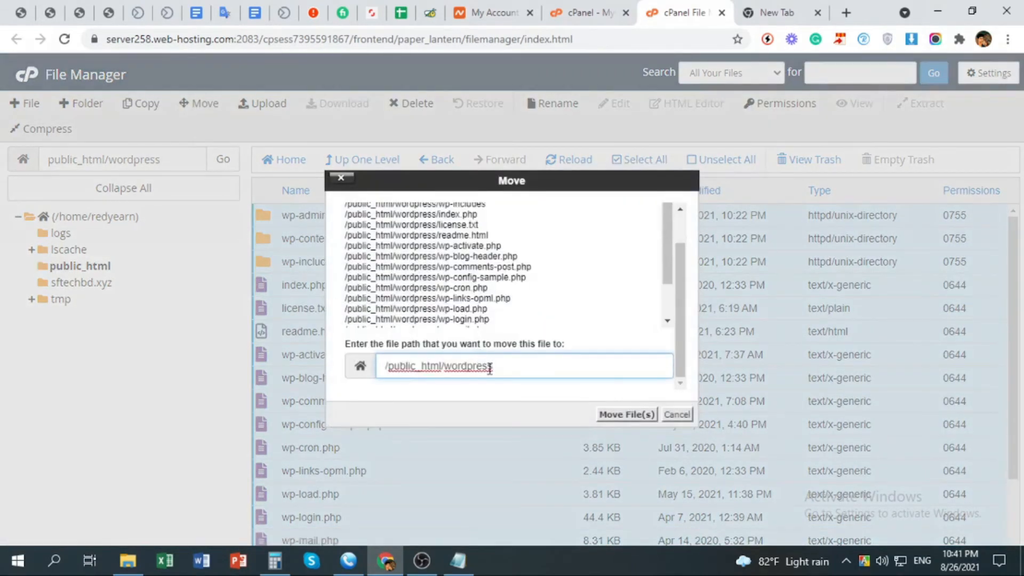
pyautogui.press('BackSpace')
pyautogui.press('BackSpace')
pyautogui.press('BackSpace')
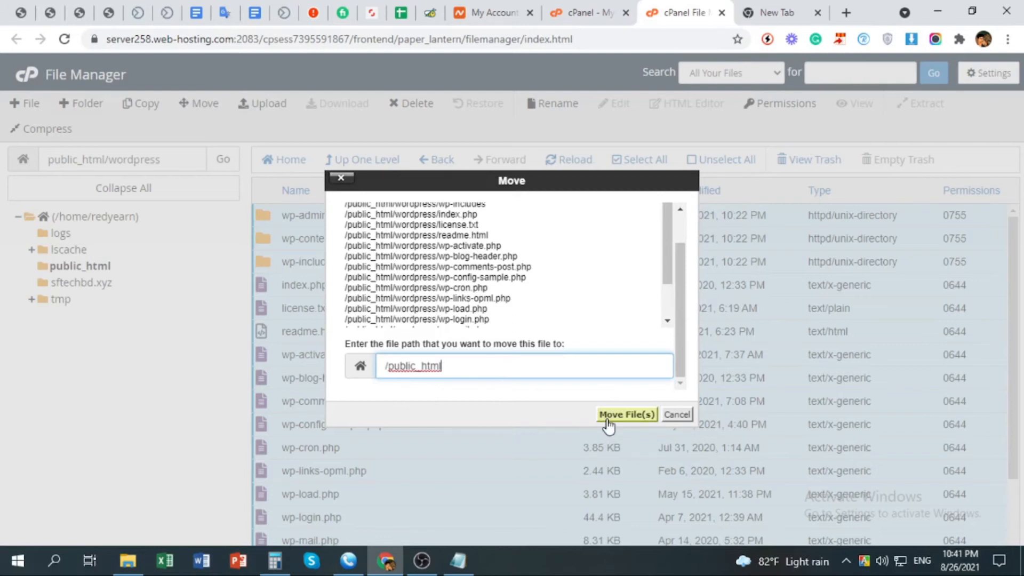
pyautogui.click(627, 414)
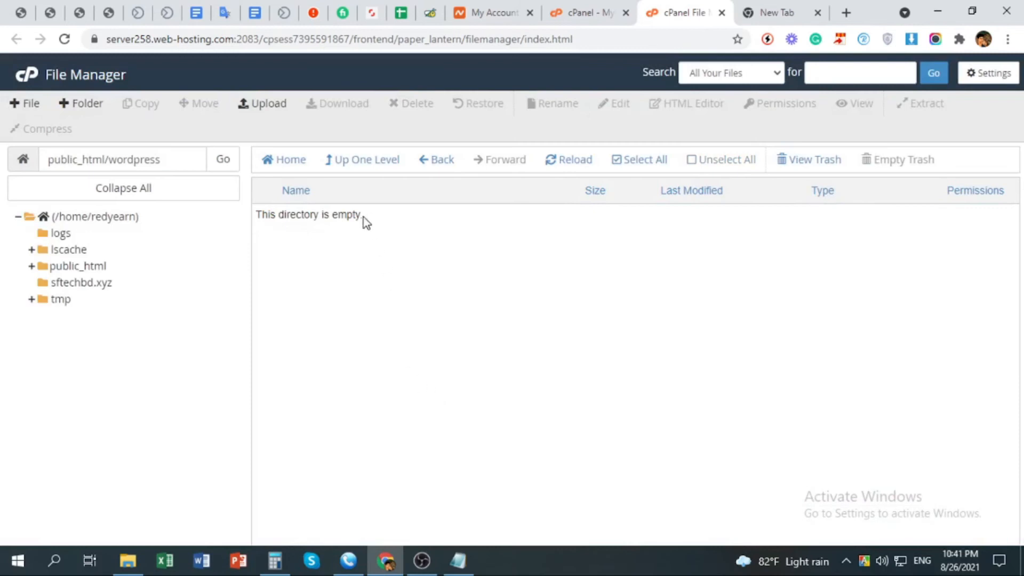
# Permanently delete the empty wordpress folder from public_html, skipping the trash
pyautogui.click(371, 166)
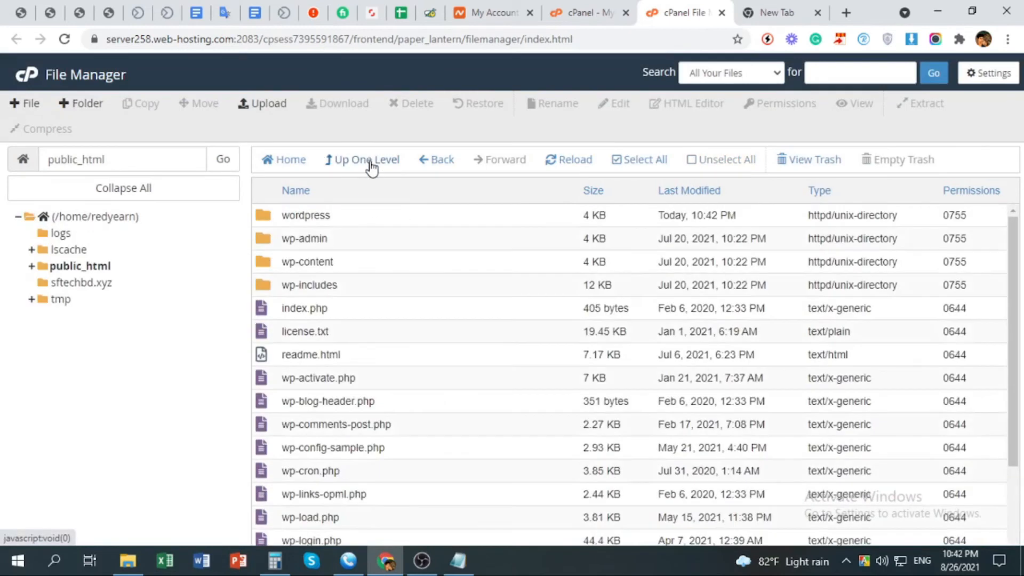
pyautogui.click(363, 215)
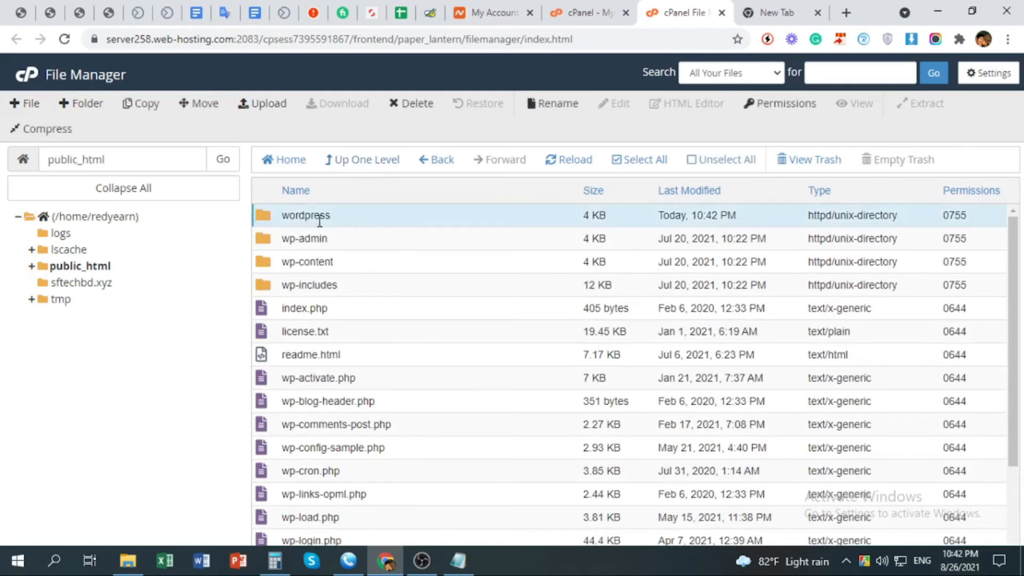
pyautogui.click(416, 104)
pyautogui.click(357, 304)
pyautogui.click(637, 350)
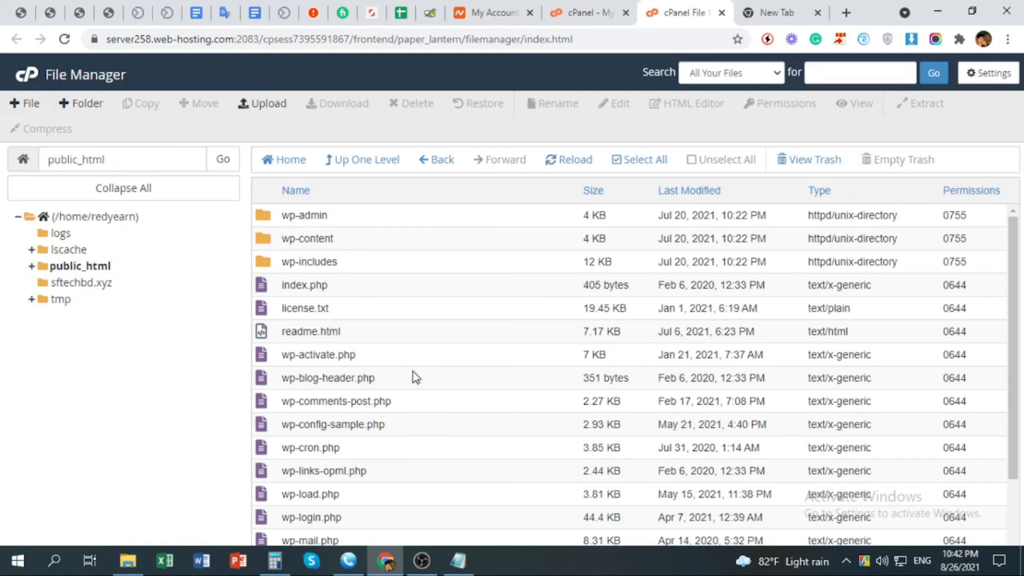
# Rename wp-config-sample.php to wp-config.php
pyautogui.click(398, 425)
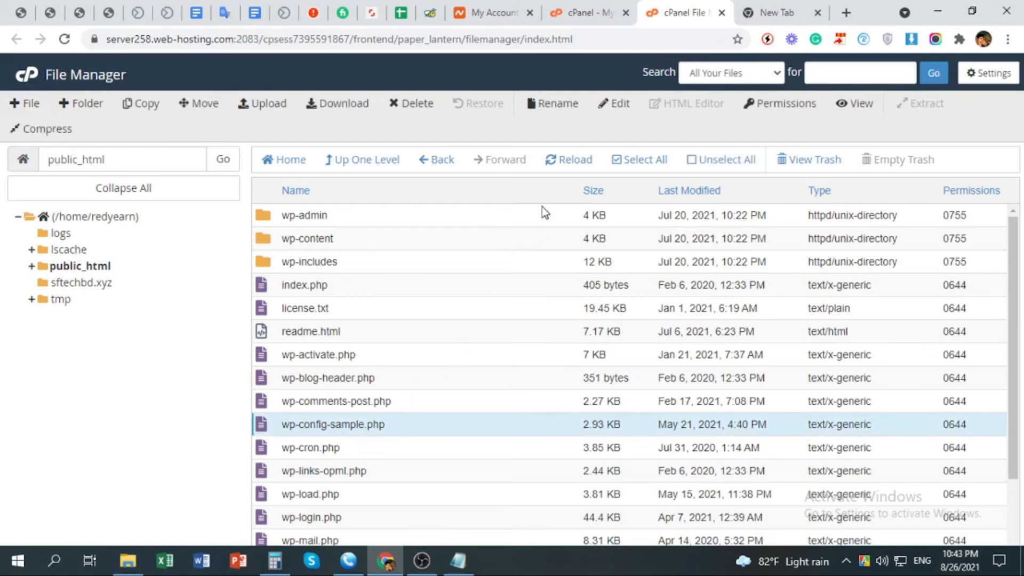
pyautogui.click(560, 108)
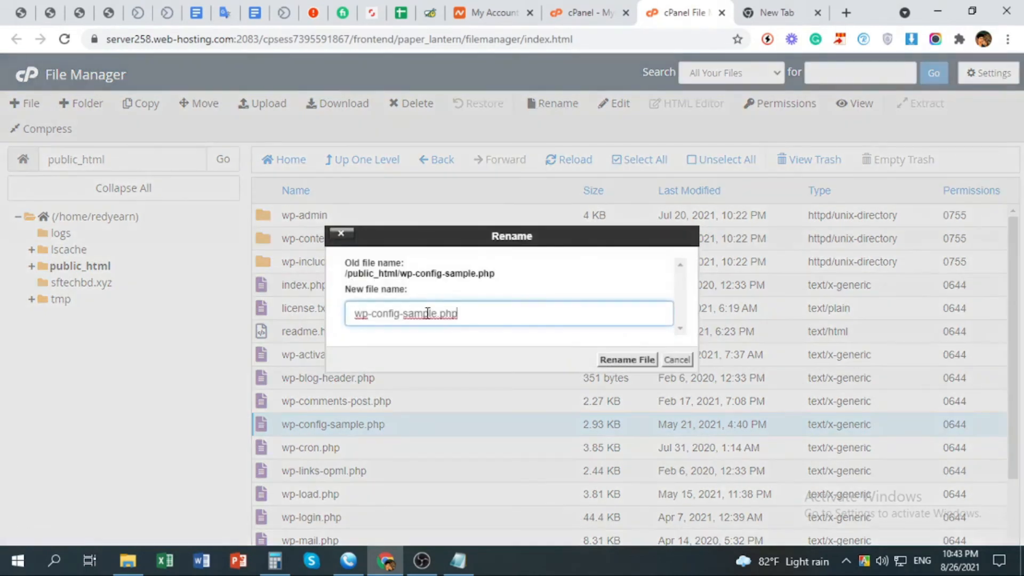
pyautogui.click(437, 313)
pyautogui.press('BackSpace')
pyautogui.press('BackSpace')
pyautogui.press('BackSpace')
pyautogui.press('BackSpace')
pyautogui.press('BackSpace')
pyautogui.press('BackSpace')
pyautogui.press('BackSpace')
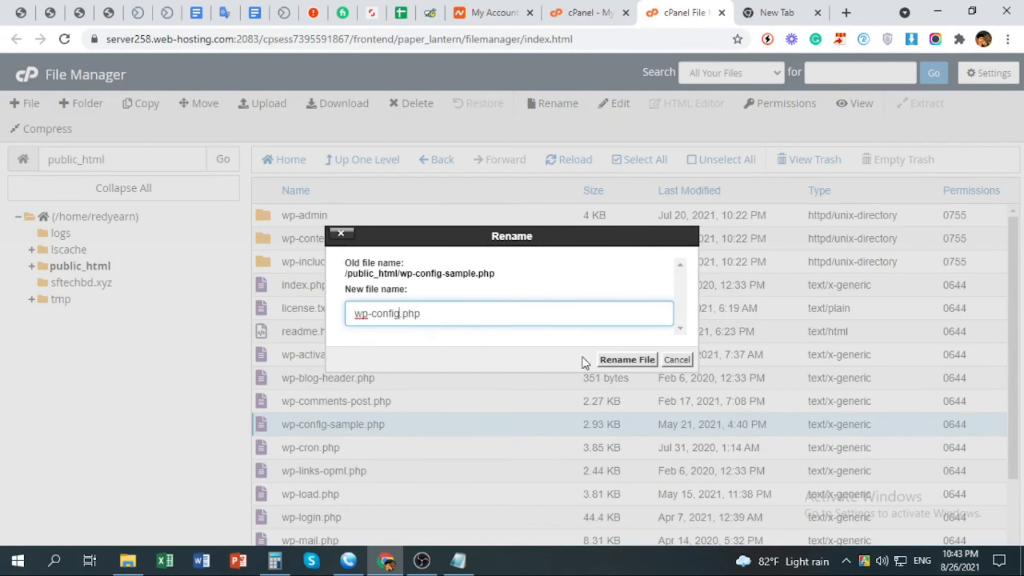
pyautogui.click(620, 361)
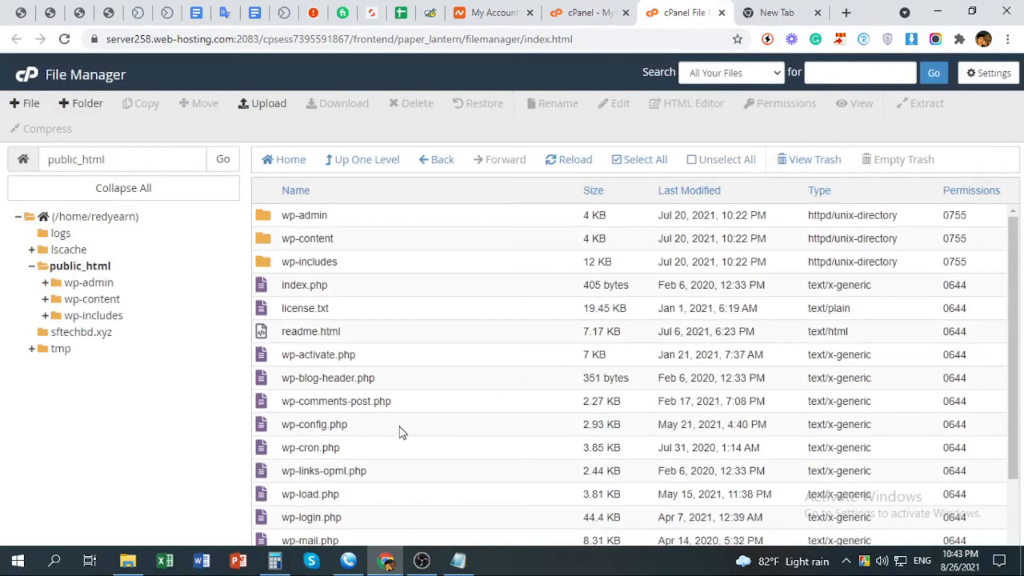
# Open wp-config.php in the code editor
pyautogui.click(373, 427)
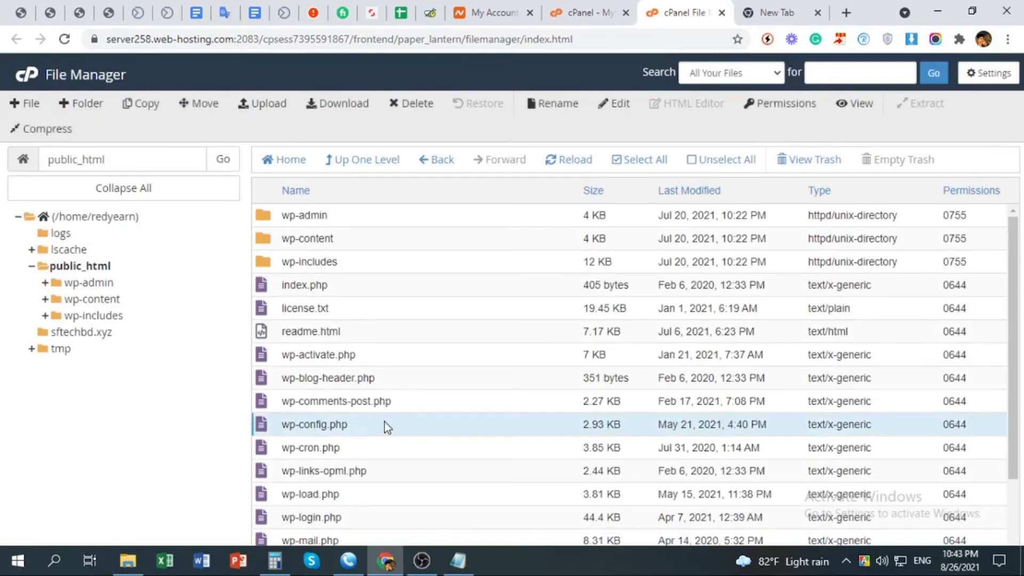
pyautogui.click(625, 110)
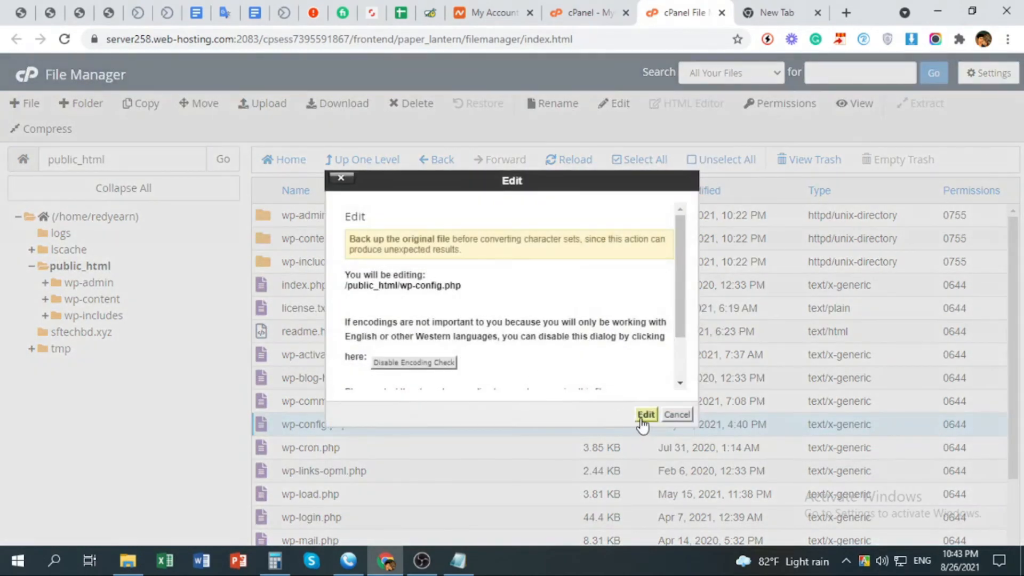
pyautogui.click(645, 414)
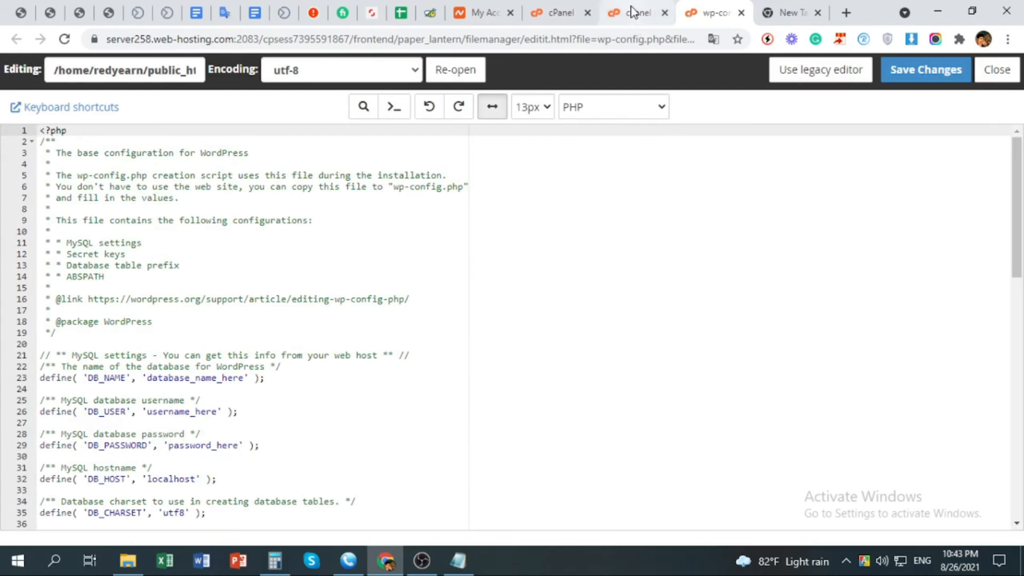
# Copy the database name redyearn_demo from the databases page and set it as DB_NAME in wp-config.php
pyautogui.click(568, 8)
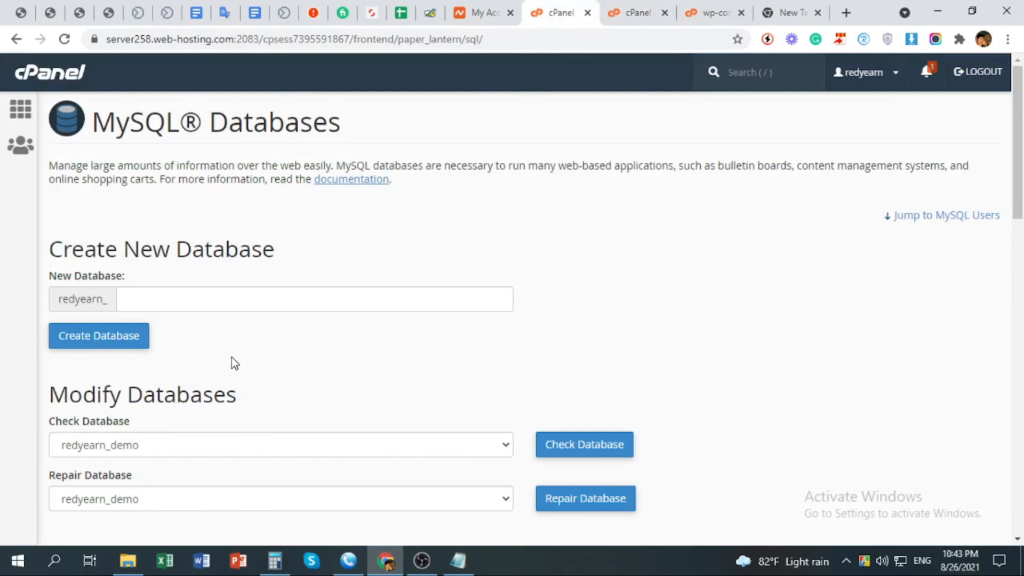
pyautogui.scroll(-7, 232, 358)
pyautogui.moveTo(138, 286); pyautogui.dragTo(58, 290)
pyautogui.rightClick(58, 291)
pyautogui.click(78, 299)
pyautogui.click(696, 8)
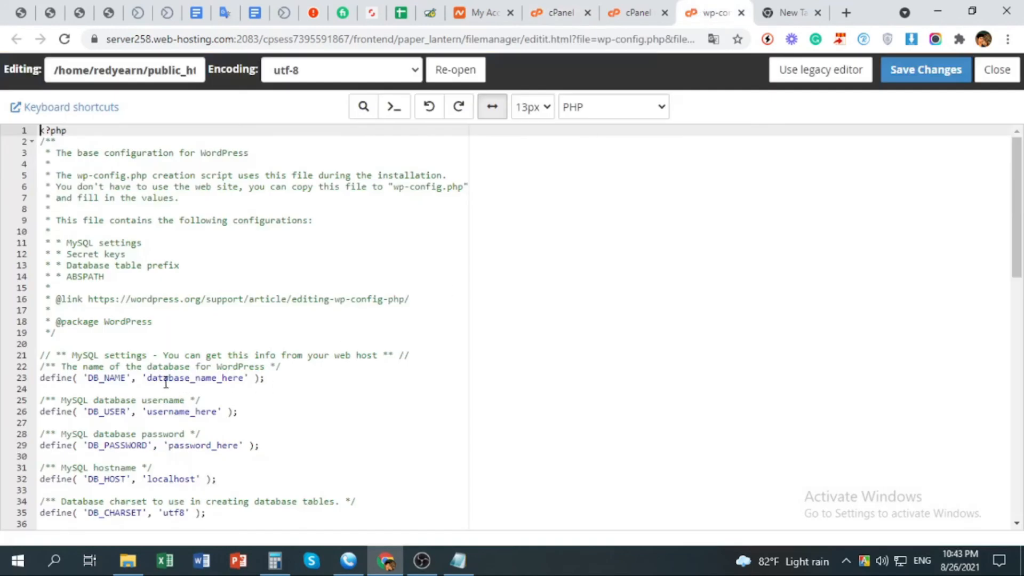
pyautogui.moveTo(149, 378); pyautogui.dragTo(244, 377)
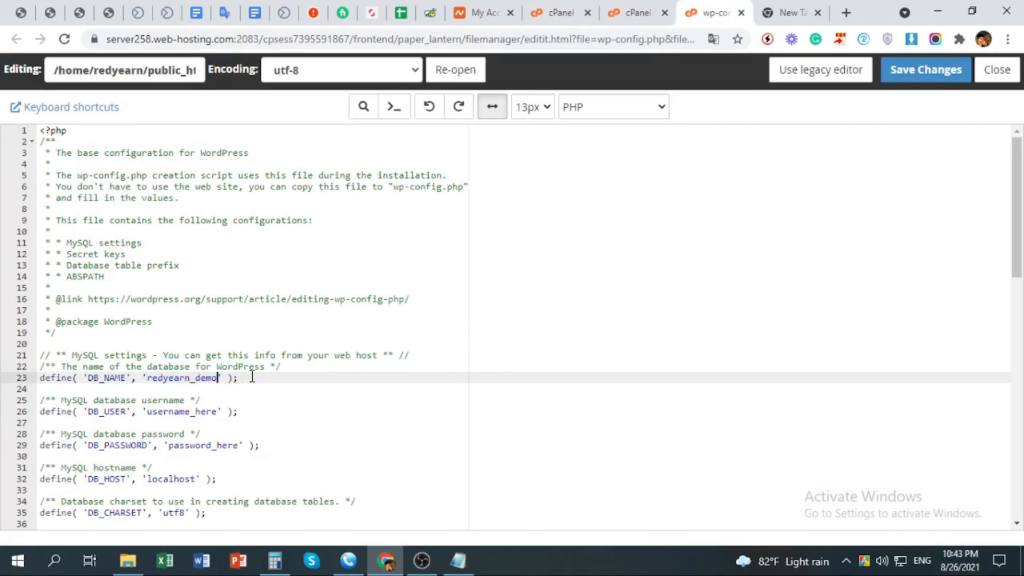
pyautogui.click(635, 13)
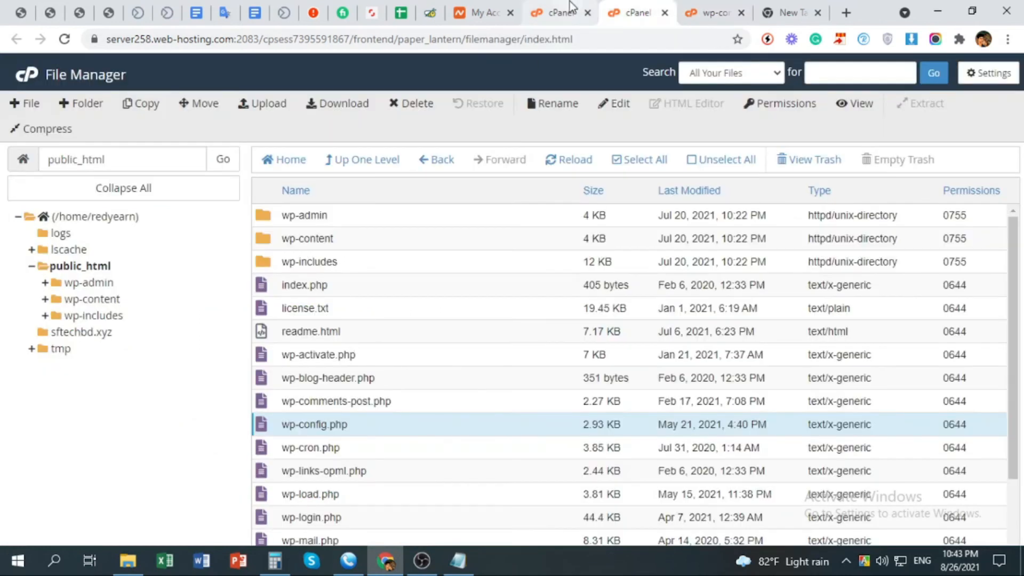
# Copy the database username redyearn_demo from the MySQL users list and set it as DB_USER in wp-config.php
pyautogui.click(560, 12)
pyautogui.scroll(-10, 320, 411)
pyautogui.moveTo(142, 425); pyautogui.dragTo(61, 423)
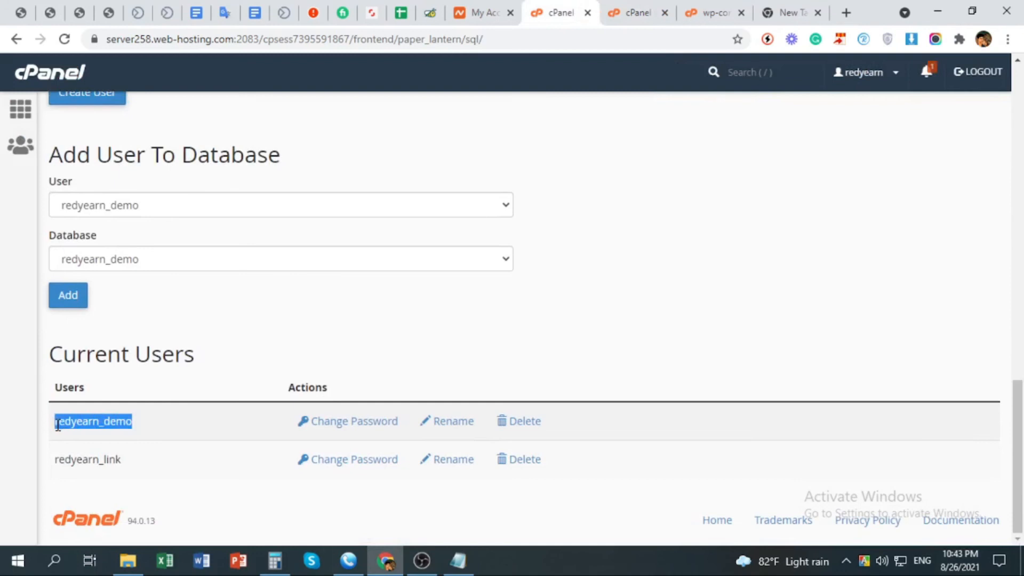
pyautogui.click(715, 12)
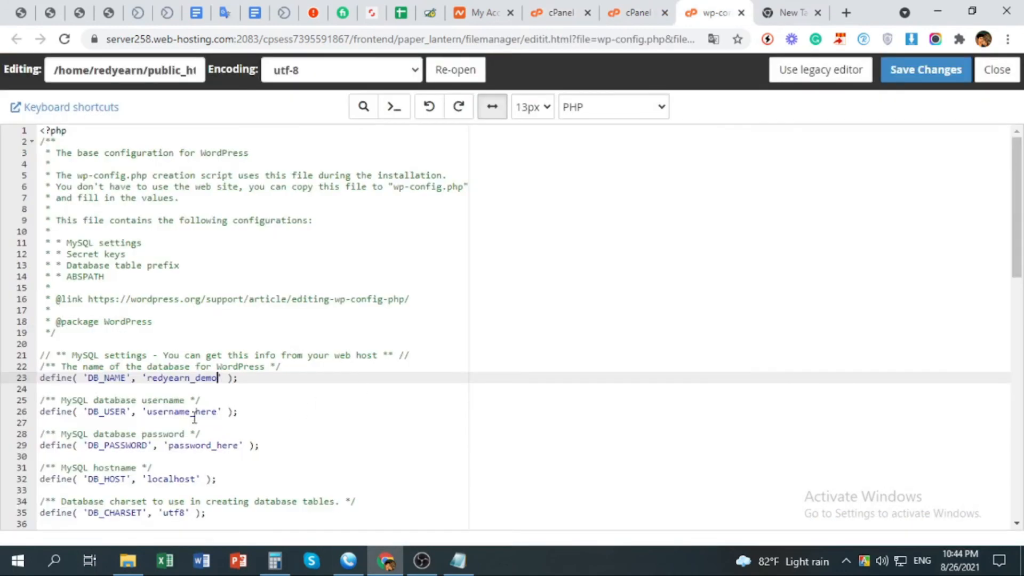
pyautogui.moveTo(147, 411); pyautogui.dragTo(217, 411)
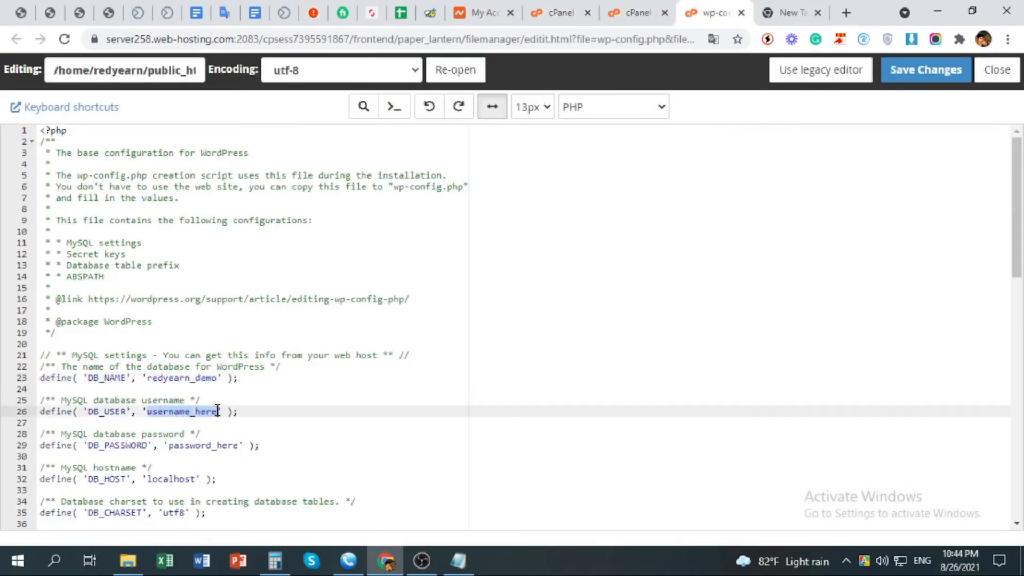
pyautogui.hotkey('ctrl', 'v')
# Replace the DB_PASSWORD placeholder with the database user's password and save wp-config.php
pyautogui.moveTo(239, 444); pyautogui.dragTo(170, 447)
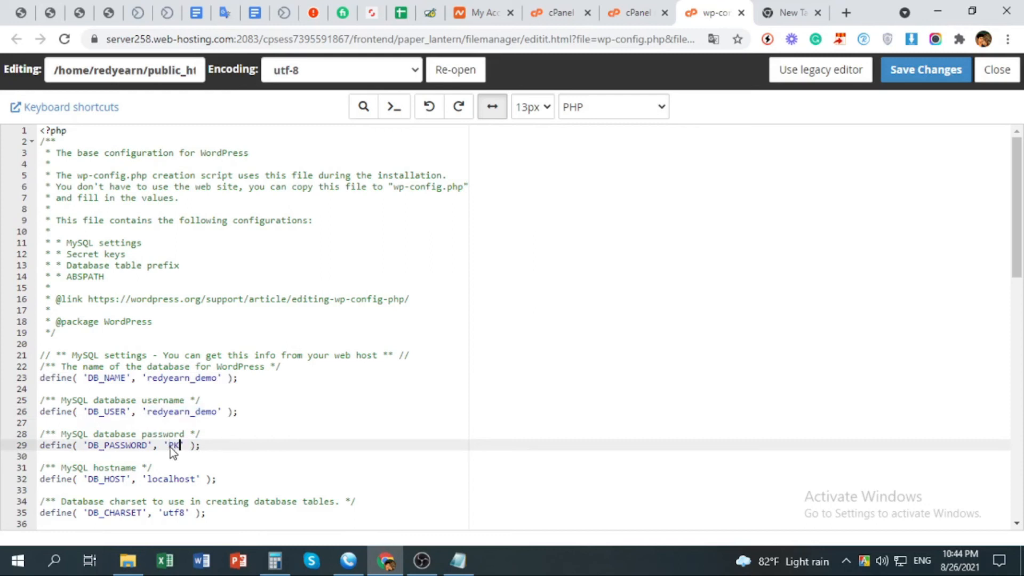
pyautogui.click(925, 70)
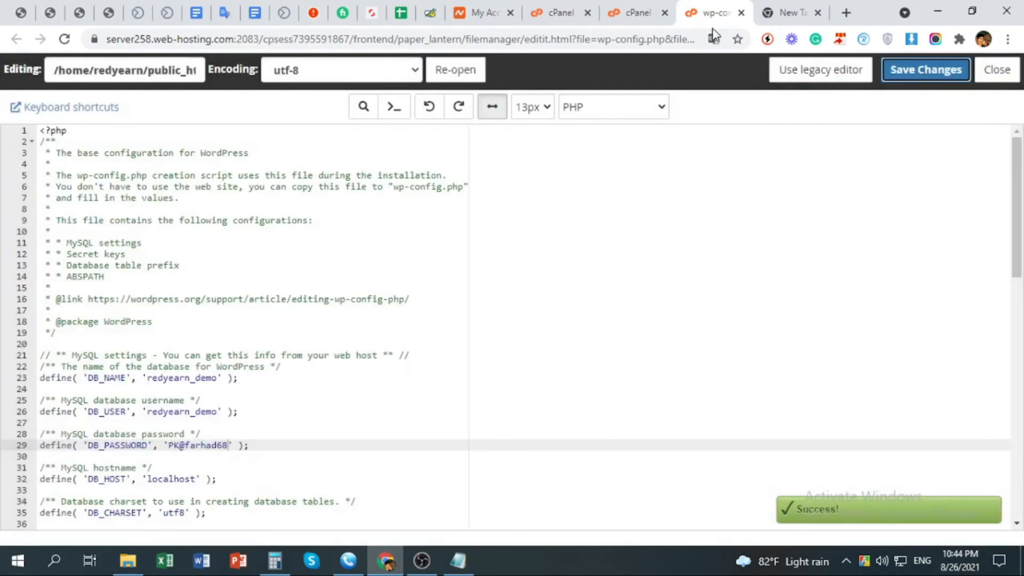
# Open redyearn.link in a new browser tab to launch the WordPress installer
pyautogui.click(741, 13)
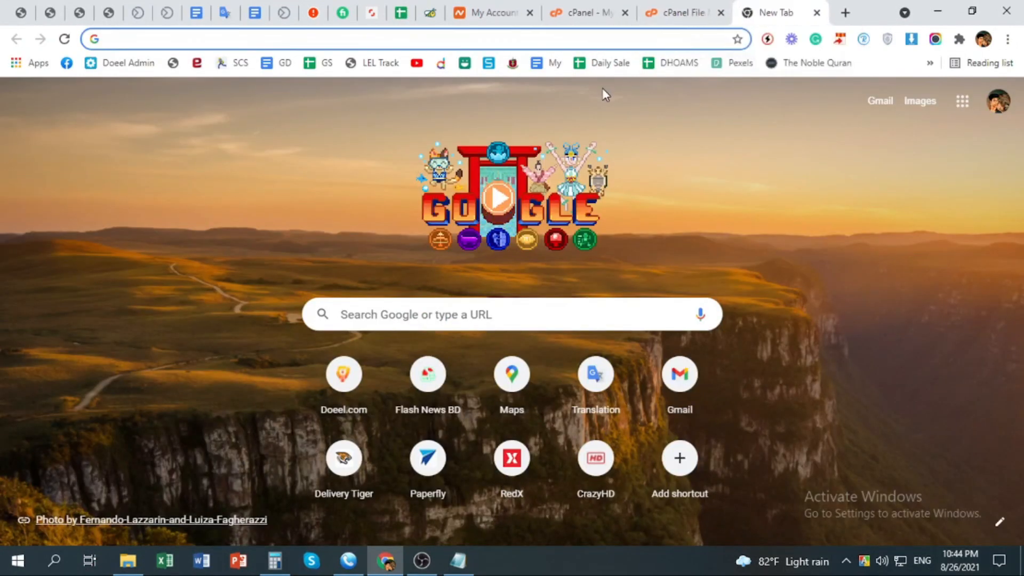
pyautogui.write('redye')
pyautogui.press('Return')
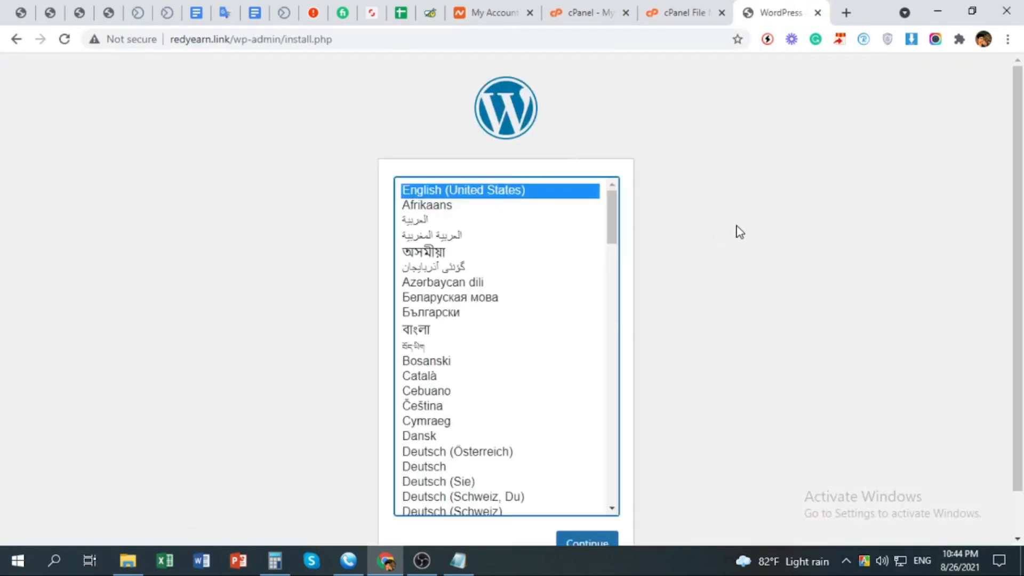
# Continue with English (United States) as the installation language and set the site title to my blog
pyautogui.scroll(-1, 1022, 212)
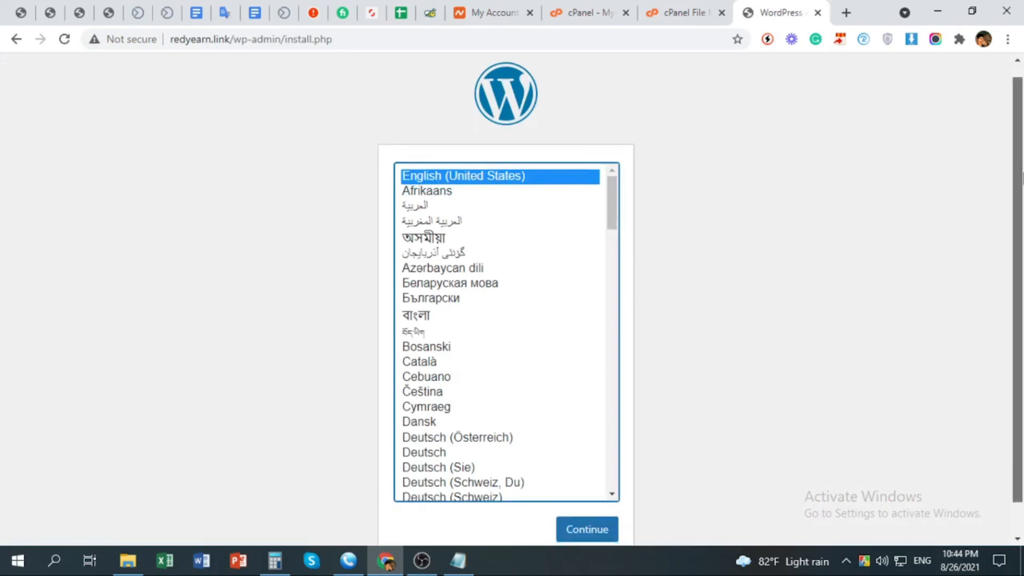
pyautogui.click(589, 497)
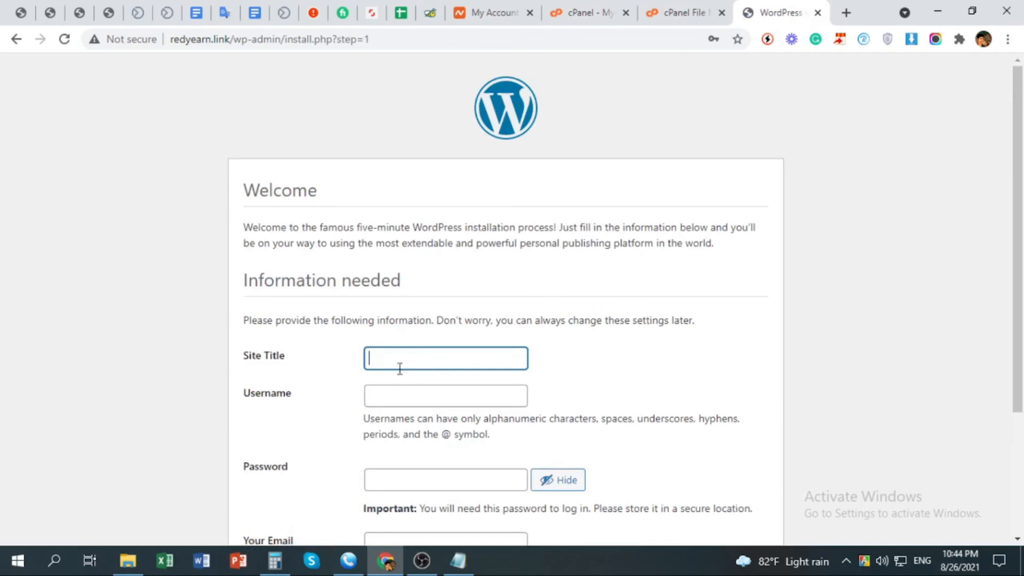
pyautogui.write('my blog')
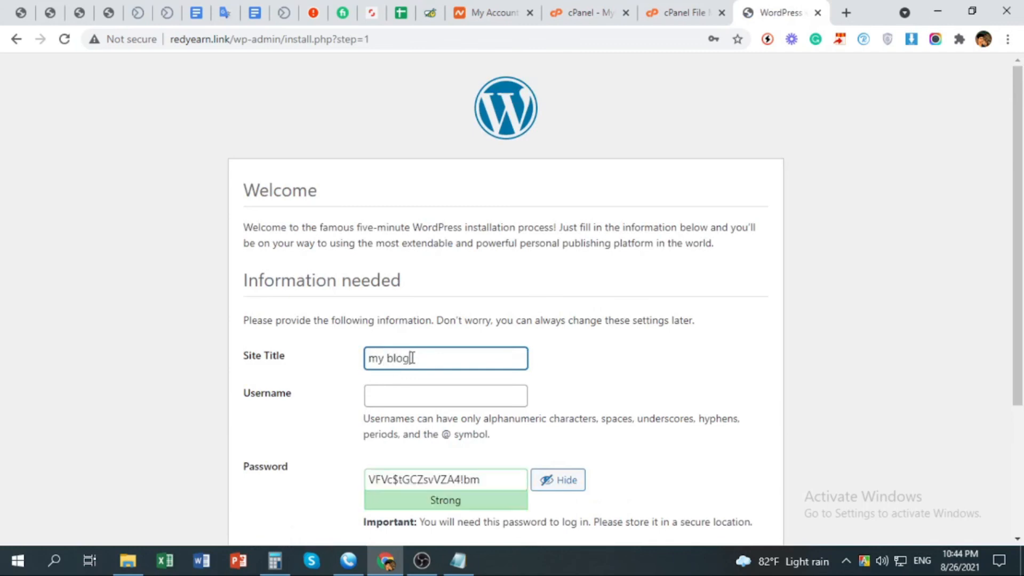
# Set the administrator username to admin
pyautogui.click(398, 397)
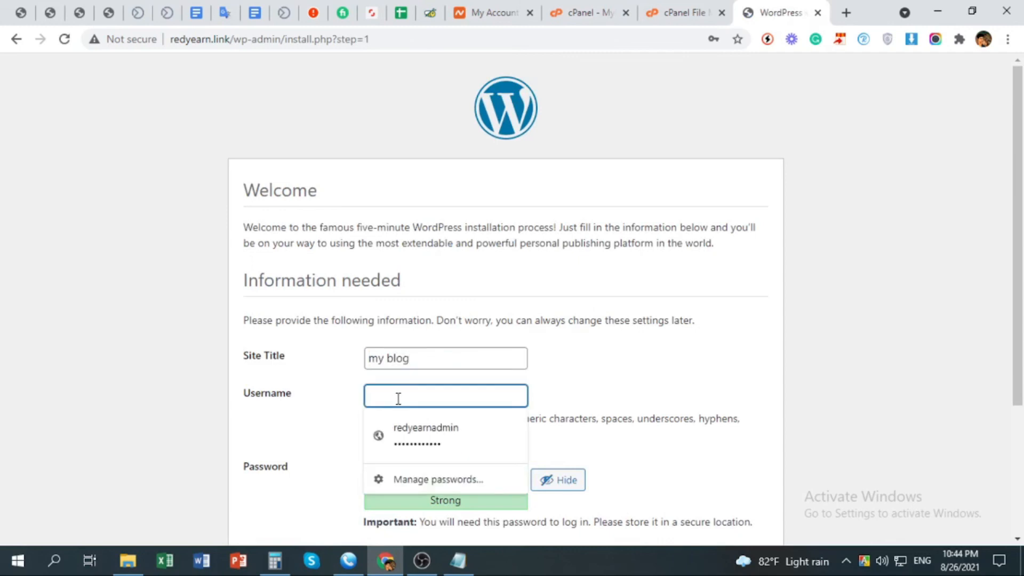
pyautogui.write('admi')
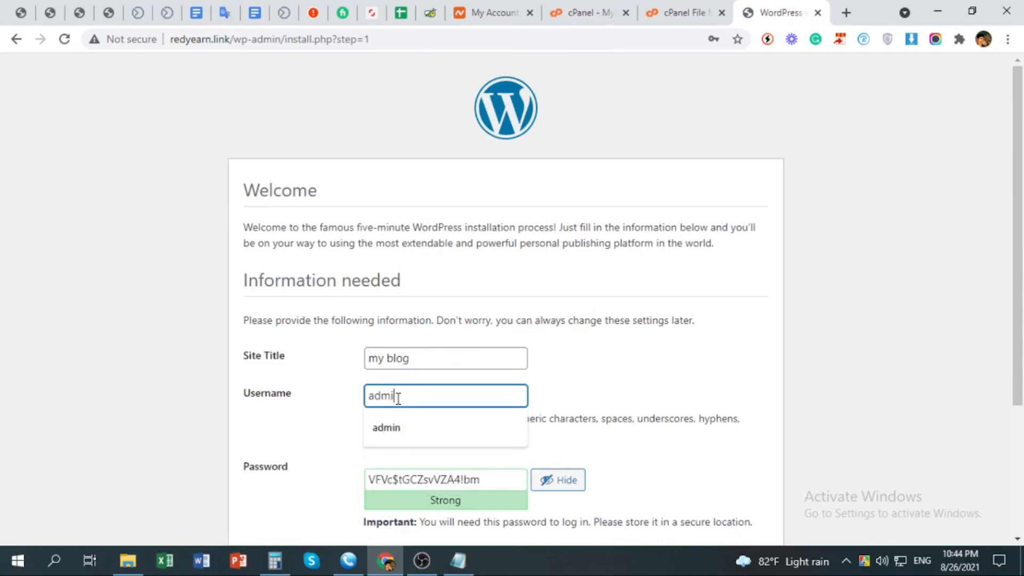
pyautogui.write('n')
pyautogui.click(315, 410)
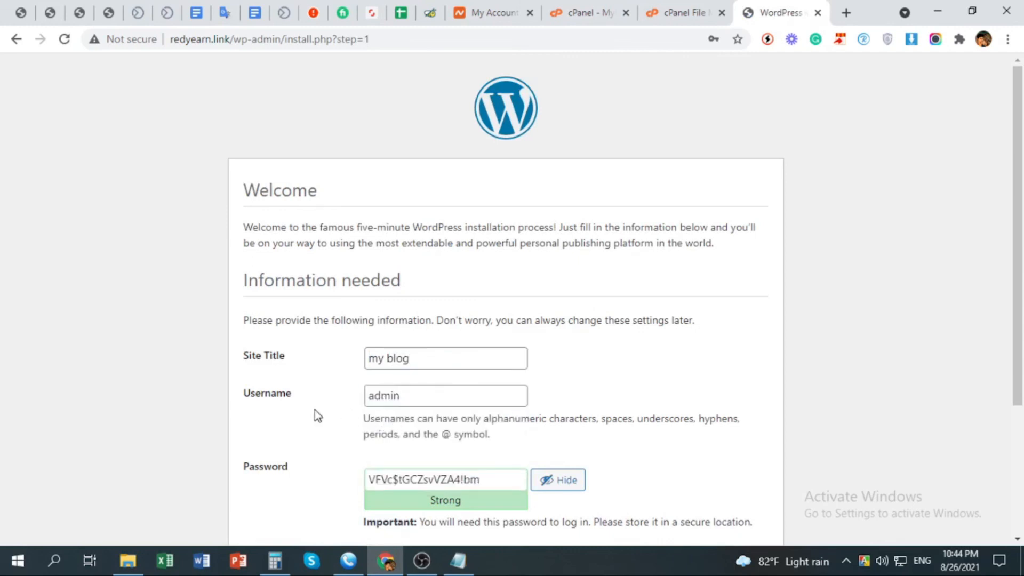
# Copy the generated admin password and paste it into a Notepad note for safekeeping
pyautogui.scroll(-2, 315, 410)
pyautogui.tripleClick(500, 350)
pyautogui.hotkey('ctrl', 'c')
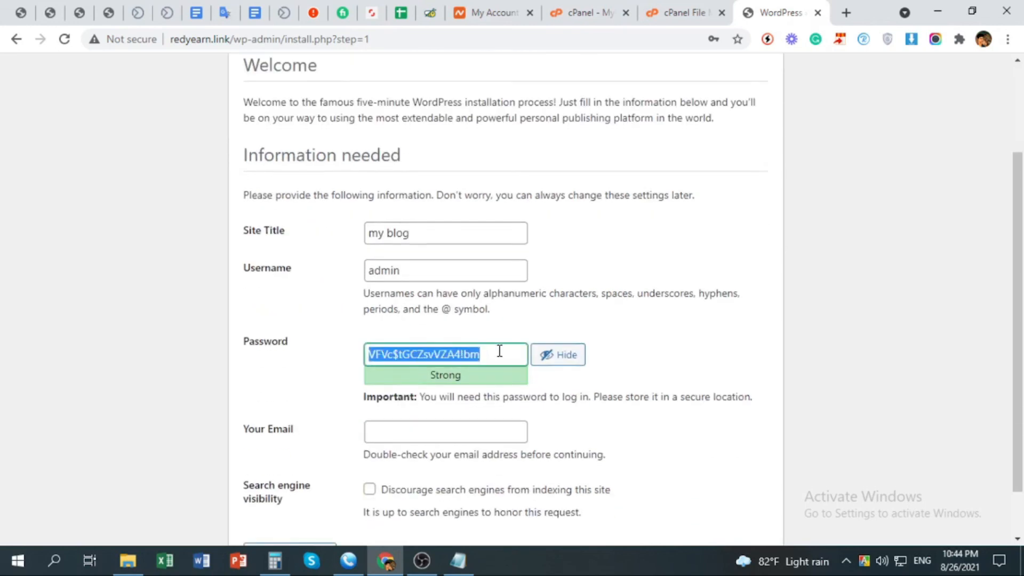
pyautogui.click(458, 560)
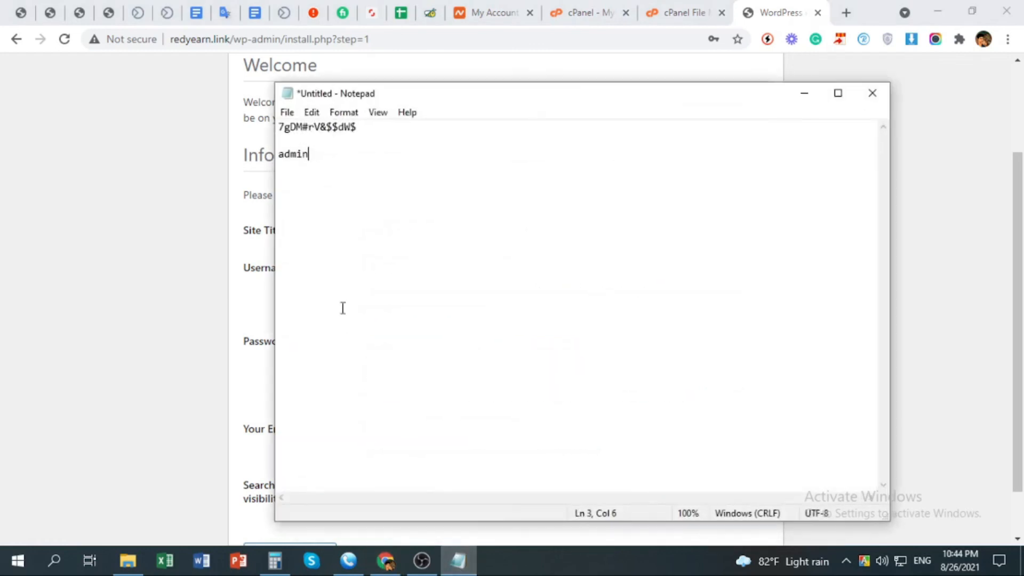
pyautogui.moveTo(361, 129); pyautogui.dragTo(278, 130)
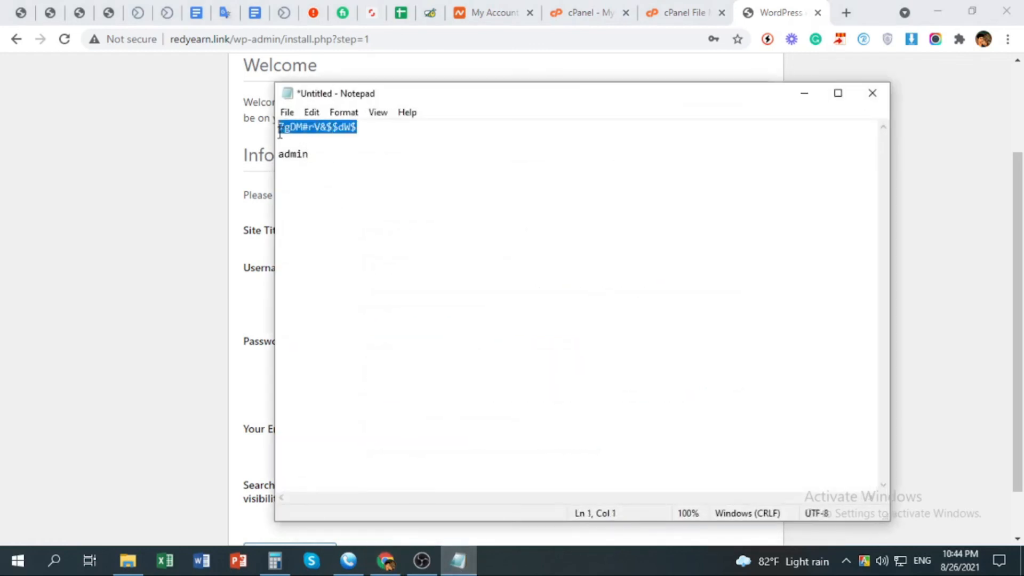
pyautogui.hotkey('ctrl', 'v')
pyautogui.click(90, 213)
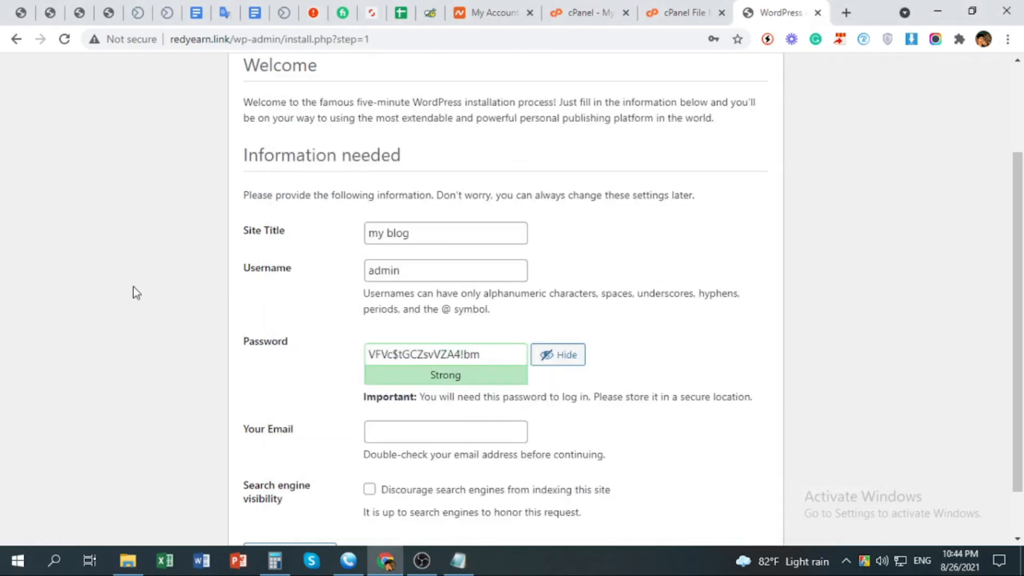
# Fill in the administrator's e-mail address and start the WordPress installation
pyautogui.scroll(-1, 320, 346)
pyautogui.click(422, 373)
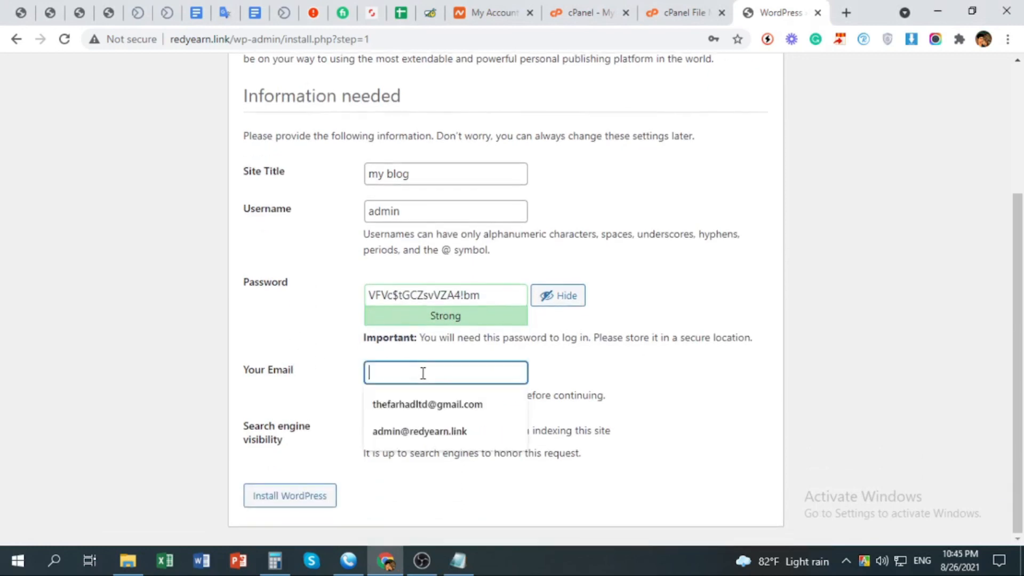
pyautogui.click(421, 405)
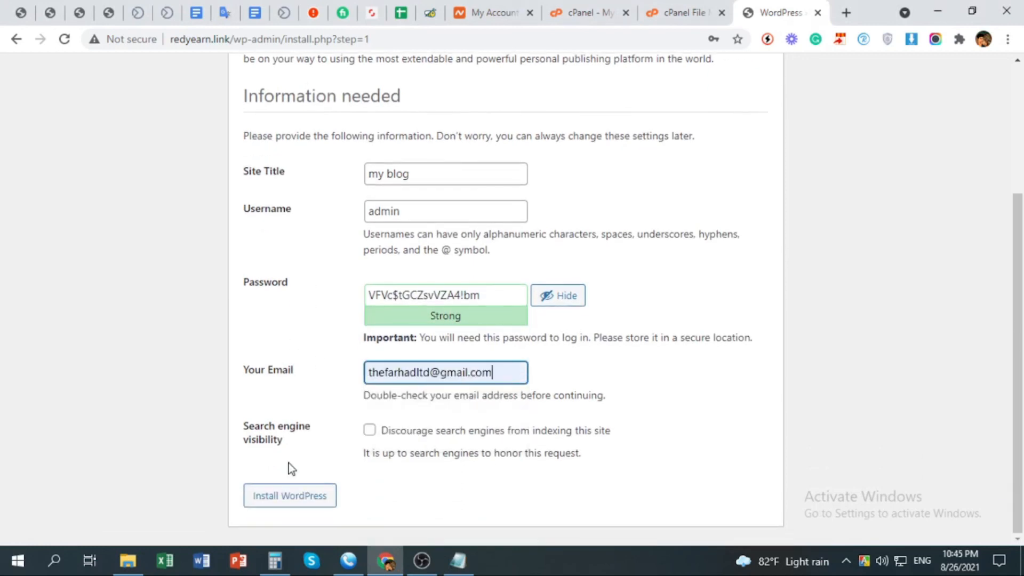
pyautogui.click(283, 500)
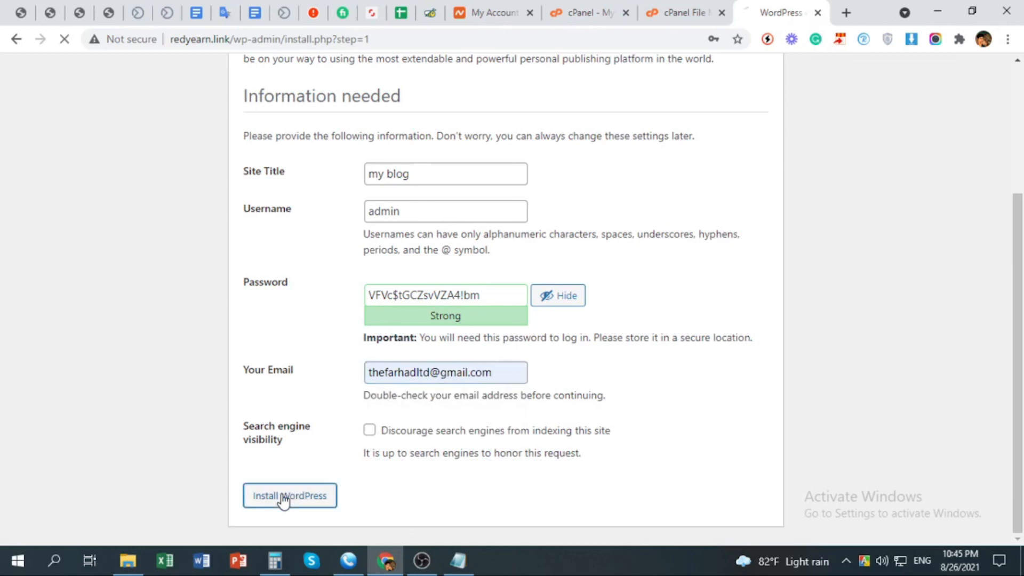
# Log in to the WordPress dashboard with username admin and the saved account password
pyautogui.click(278, 361)
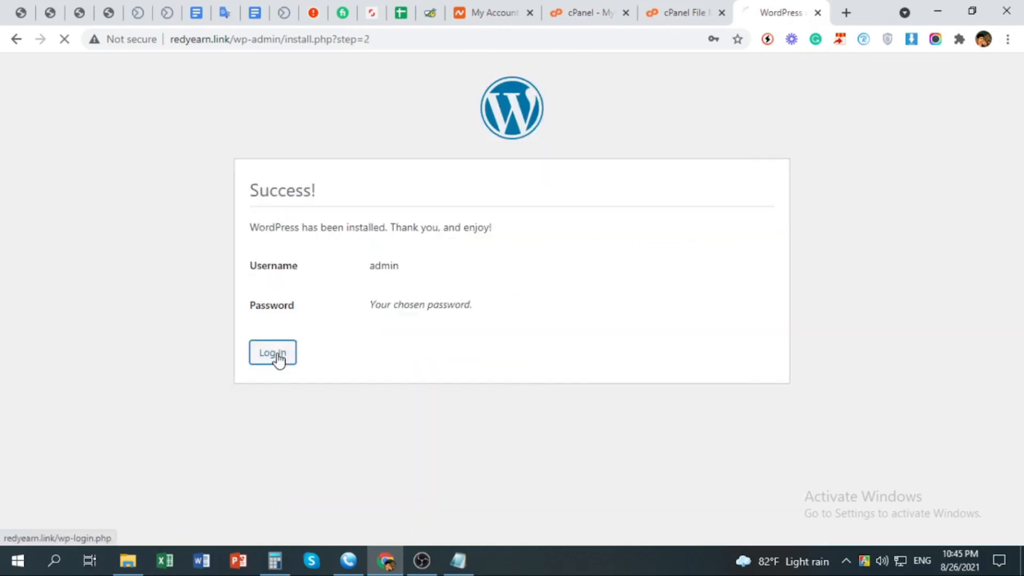
pyautogui.click(486, 269)
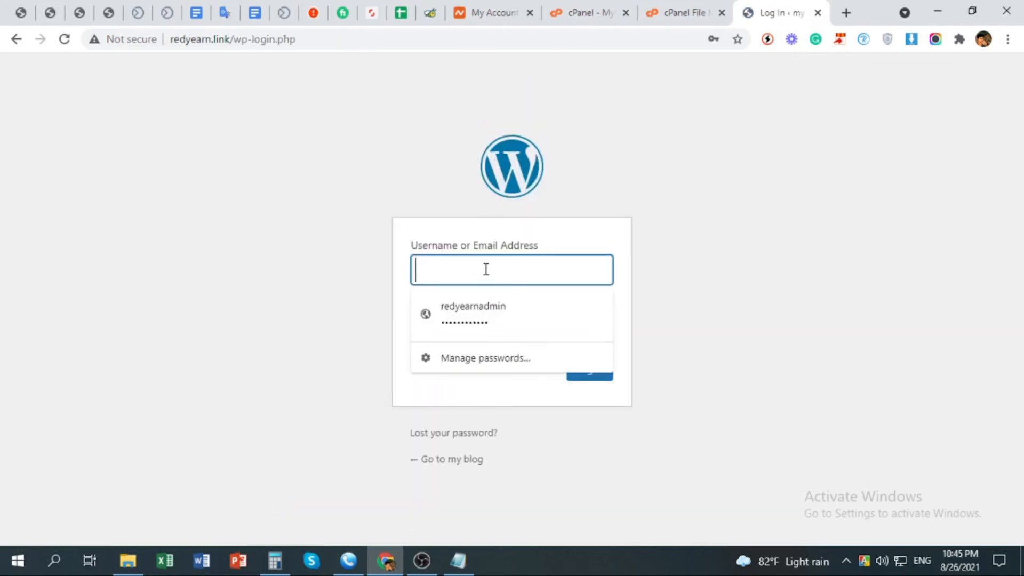
pyautogui.write('admin')
pyautogui.click(483, 334)
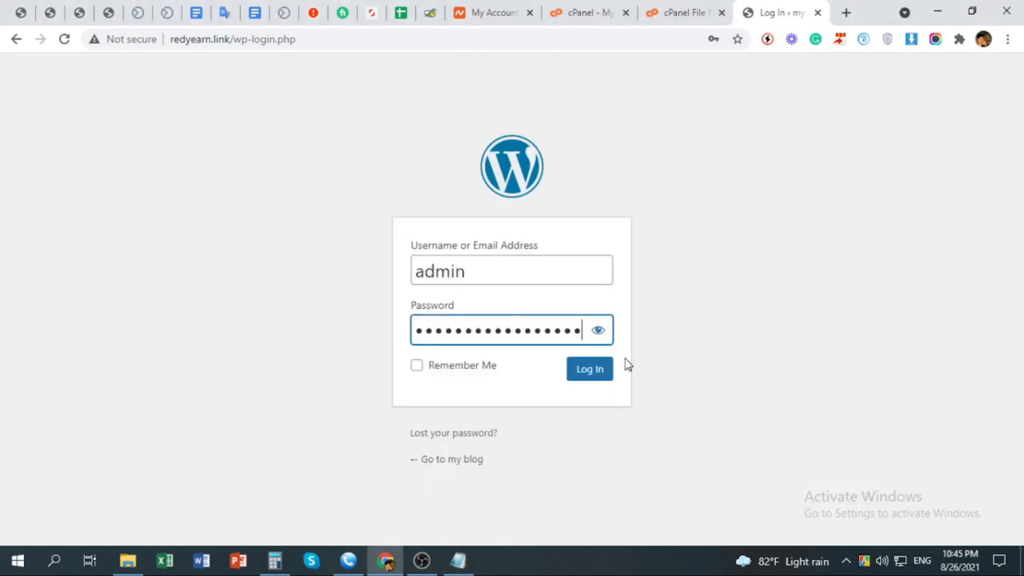
pyautogui.click(588, 368)
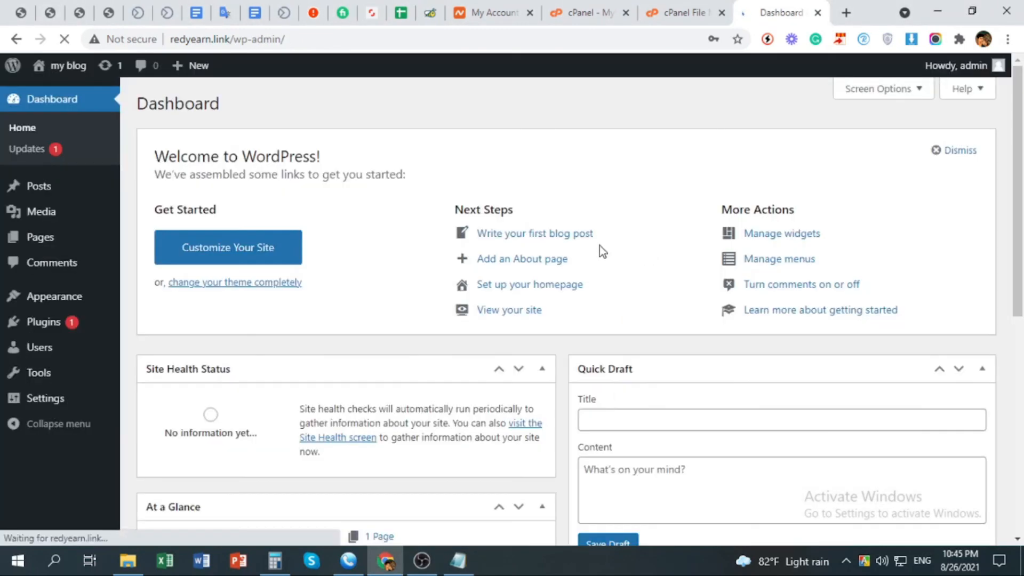
# Open the live site in a new tab to view it, and return to the dashboard
pyautogui.moveTo(68, 65)
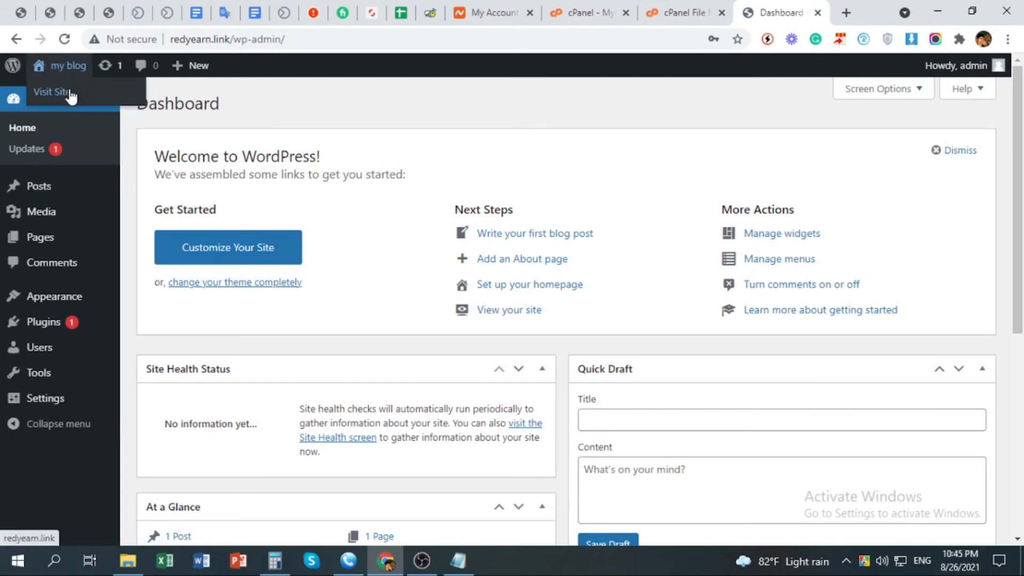
pyautogui.middleClick(71, 96)
pyautogui.click(788, 11)
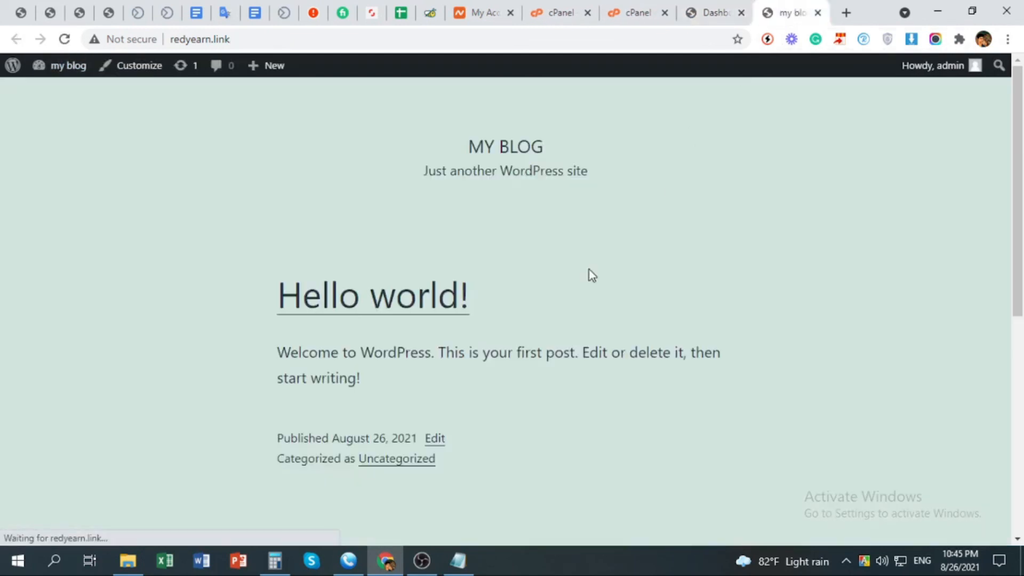
pyautogui.scroll(-8, 569, 297)
pyautogui.scroll(8, 573, 290)
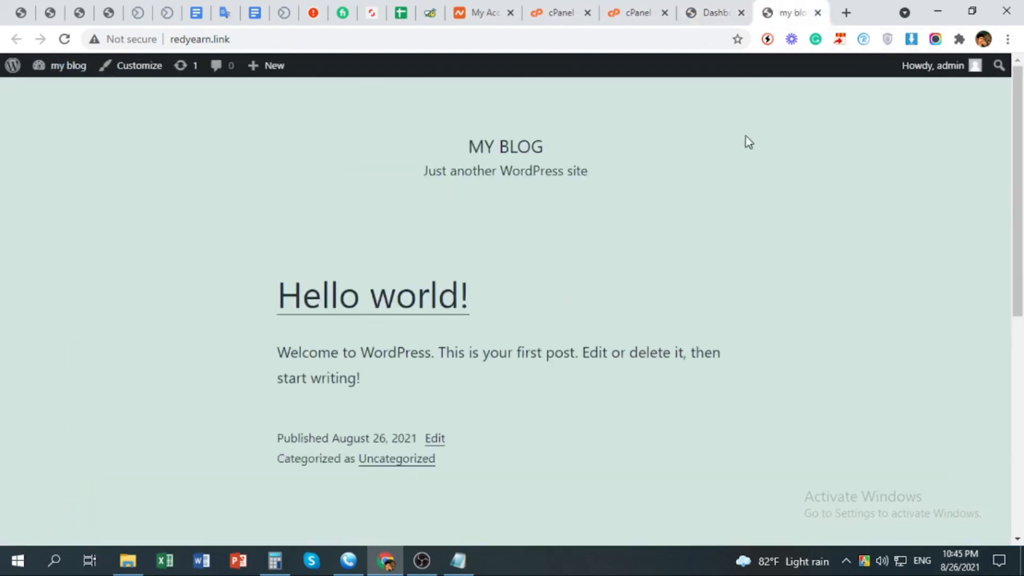
pyautogui.click(703, 9)
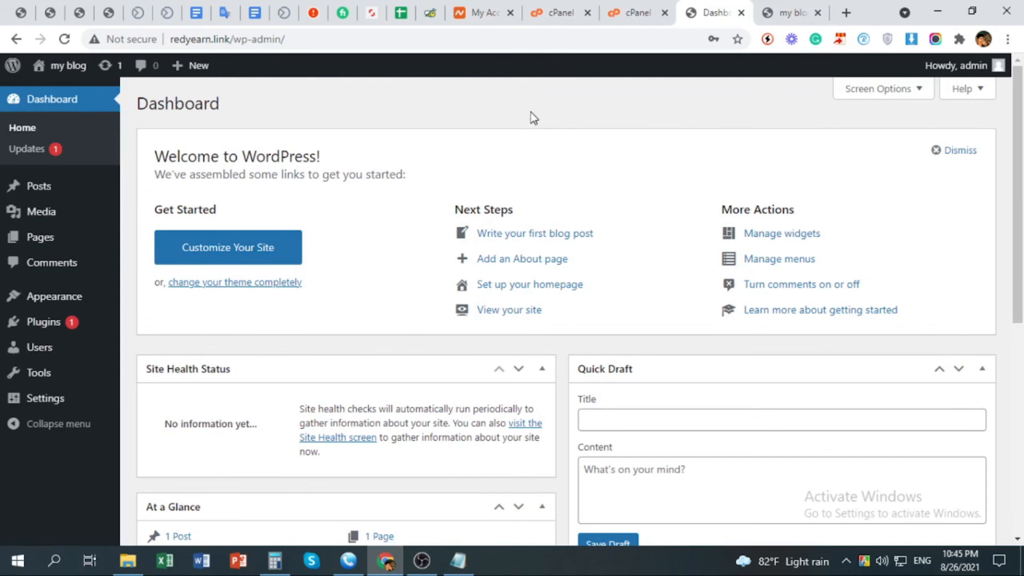